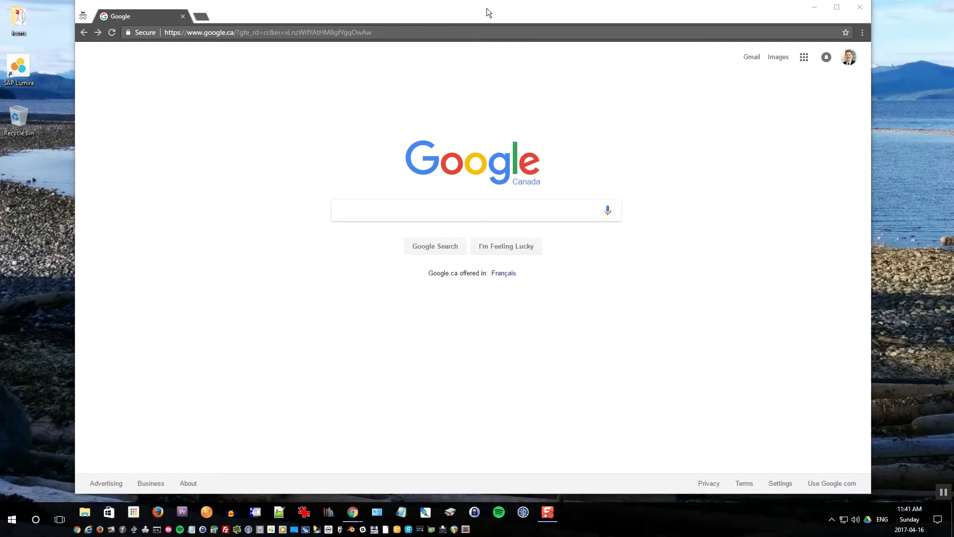
# Search Google for 'google tasks canvas' and open the Google Tasks result
pyautogui.click(459, 213)
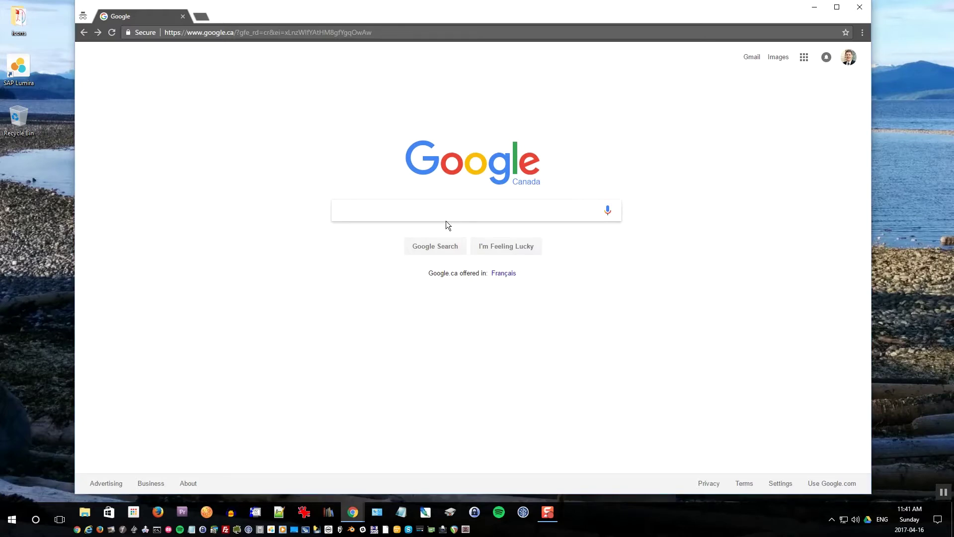
pyautogui.write('googloe tas')
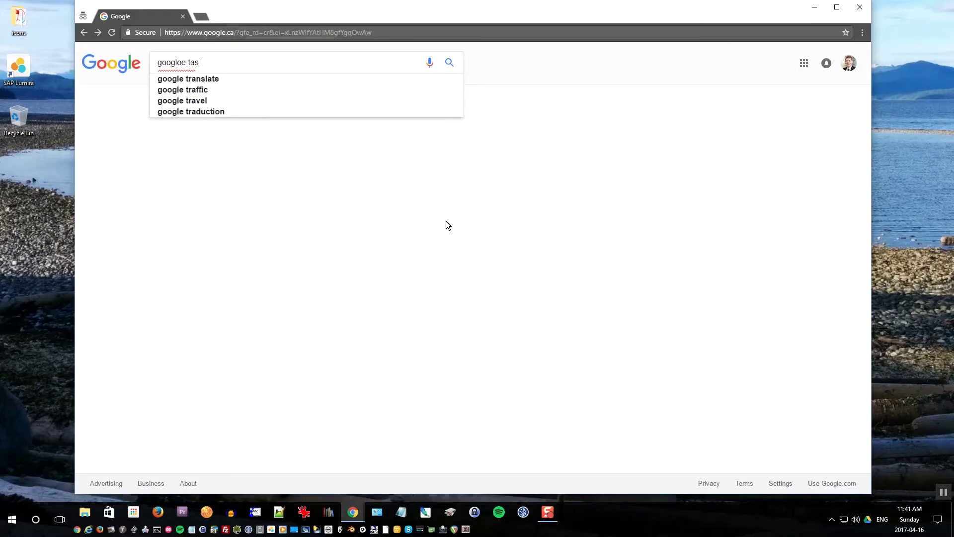
pyautogui.write('ks')
pyautogui.press('BackSpace')
pyautogui.press('BackSpace')
pyautogui.press('BackSpace')
pyautogui.write('x')
pyautogui.press('BackSpace')
pyautogui.press('BackSpace')
pyautogui.press('BackSpace')
pyautogui.press('BackSpace')
pyautogui.press('BackSpace')
pyautogui.press('BackSpace')
pyautogui.press('BackSpace')
pyautogui.write('le')
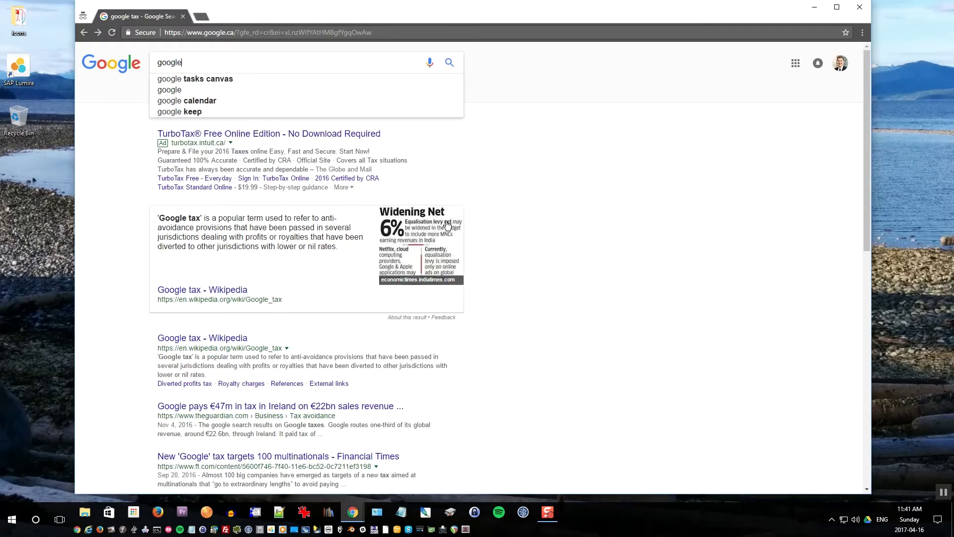
pyautogui.write(' tasks canvas')
pyautogui.press('Return')
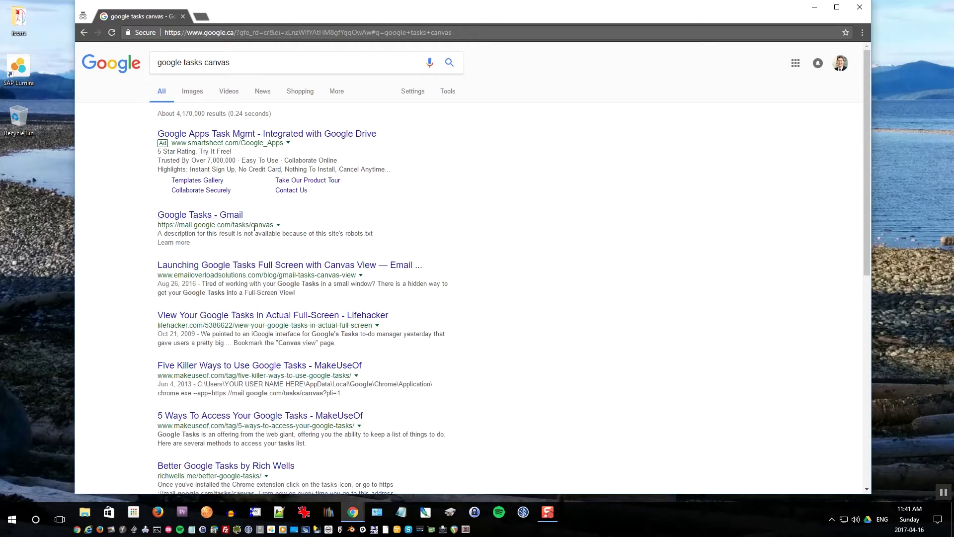
pyautogui.click(204, 218)
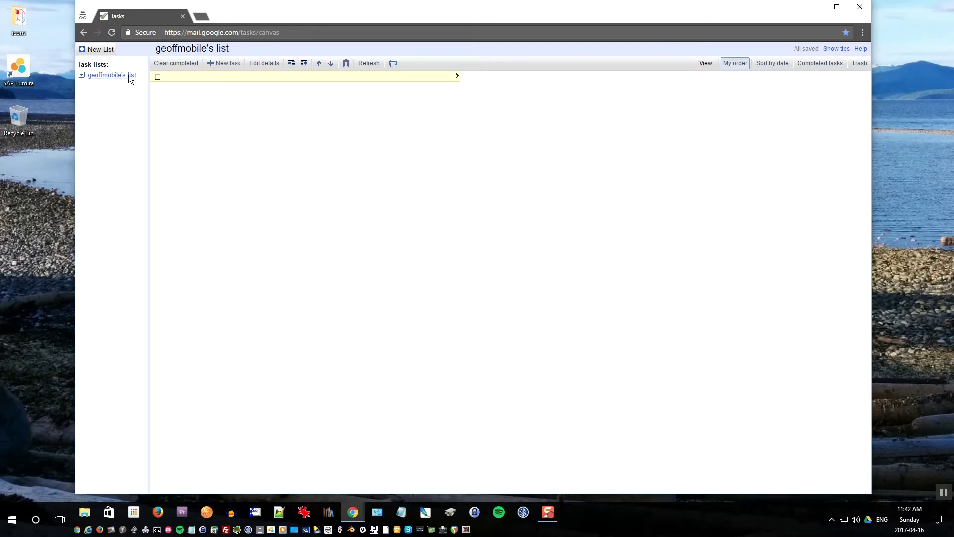
# Rename the default task list to '# Tasks'
pyautogui.click(82, 74)
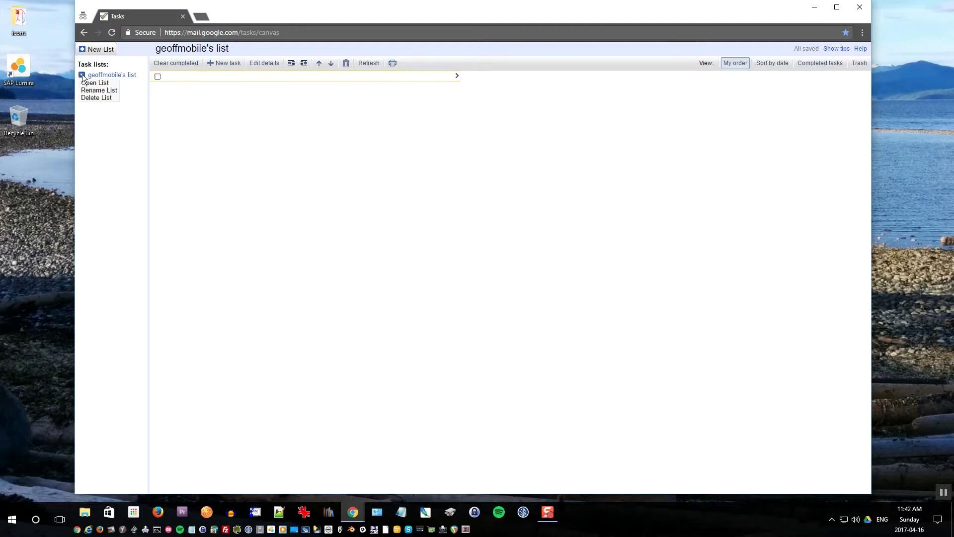
pyautogui.click(96, 91)
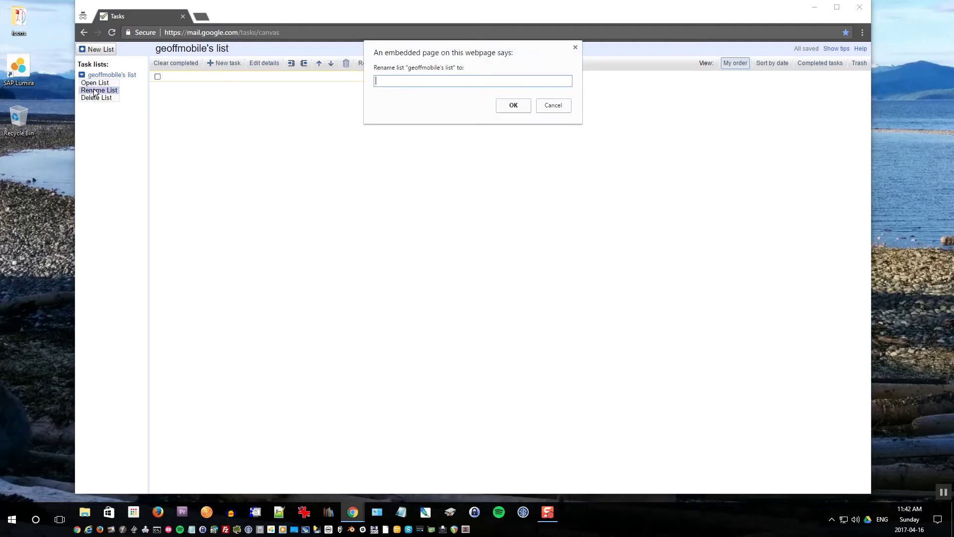
pyautogui.write('# Tasks')
pyautogui.click(523, 106)
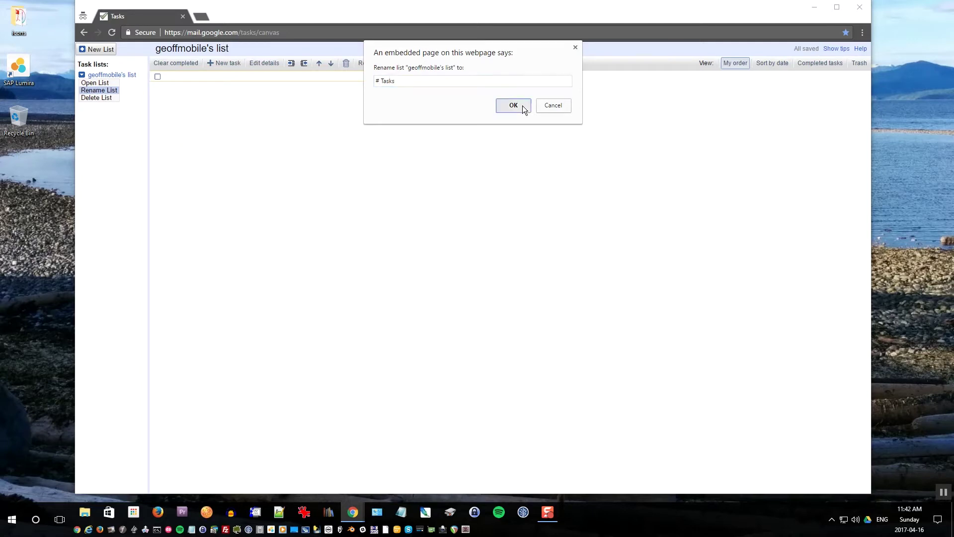
pyautogui.click(100, 76)
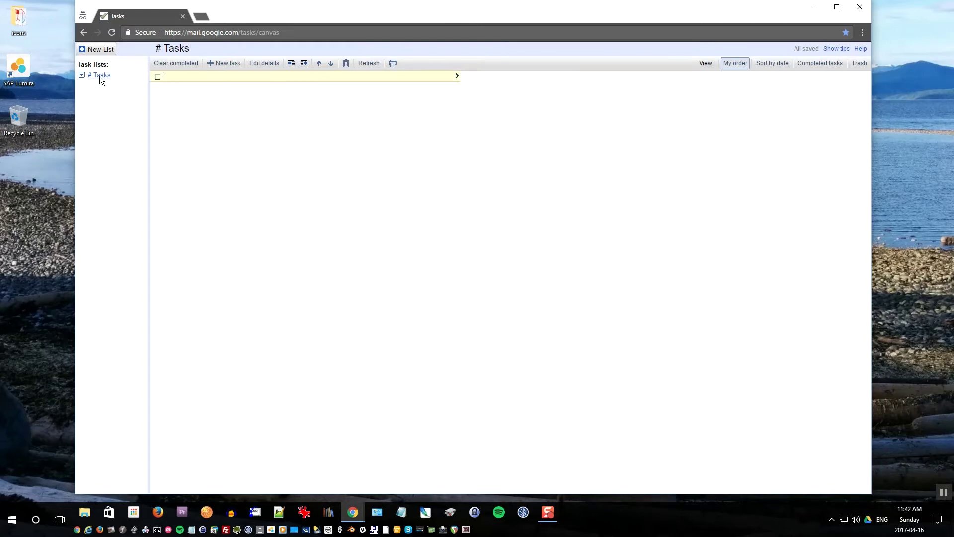
# Create two new task lists named 'SDM Projects' and ', Wedding'
pyautogui.click(90, 49)
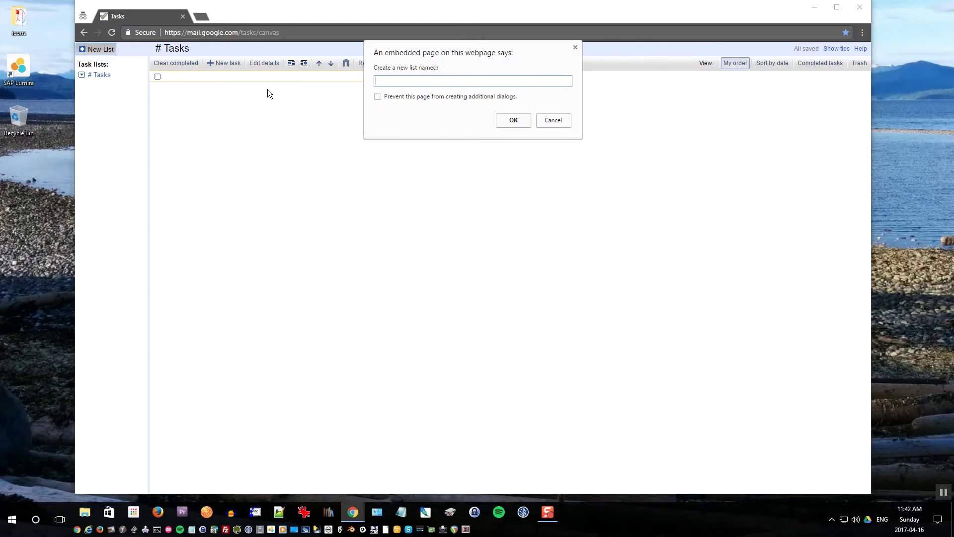
pyautogui.write('SDM Projects')
pyautogui.click(513, 121)
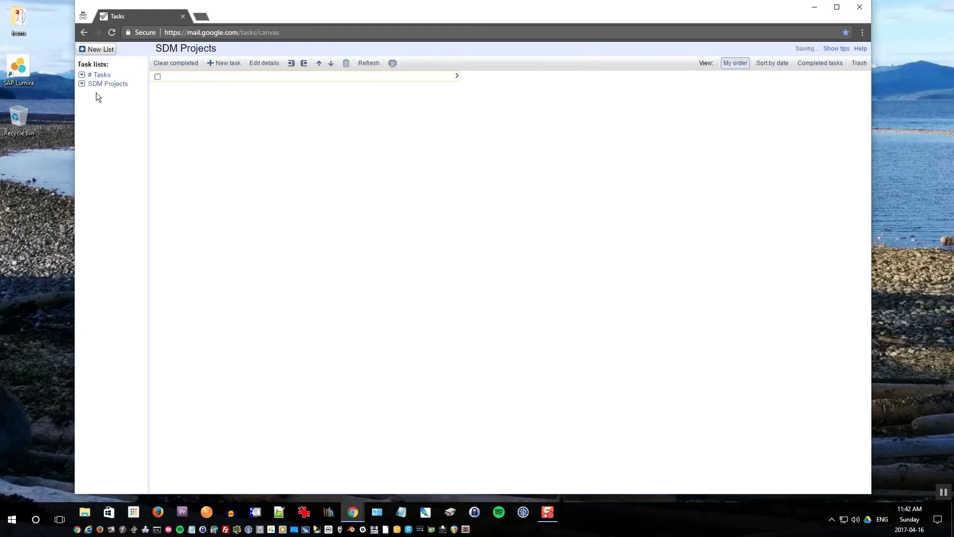
pyautogui.click(101, 50)
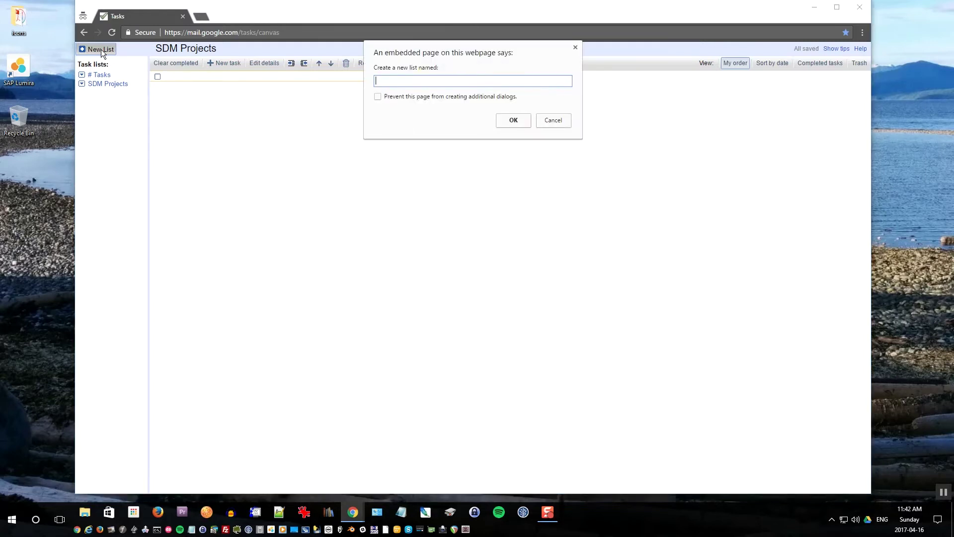
pyautogui.write(', Wedding')
pyautogui.click(513, 120)
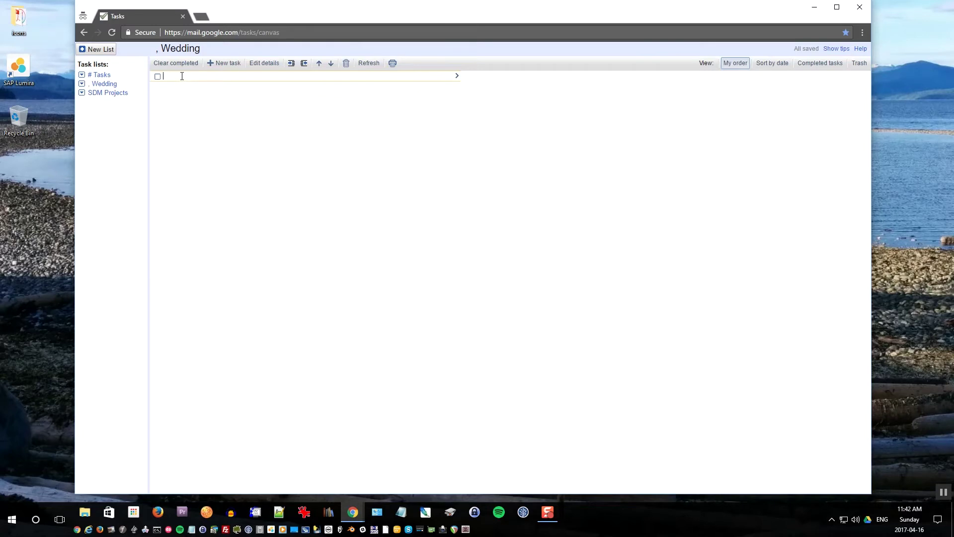
pyautogui.click(105, 78)
# Add 'Water the plants in my office' to # Tasks with due date Wed, Apr 19, 2017
pyautogui.write('Water the plants in my office')
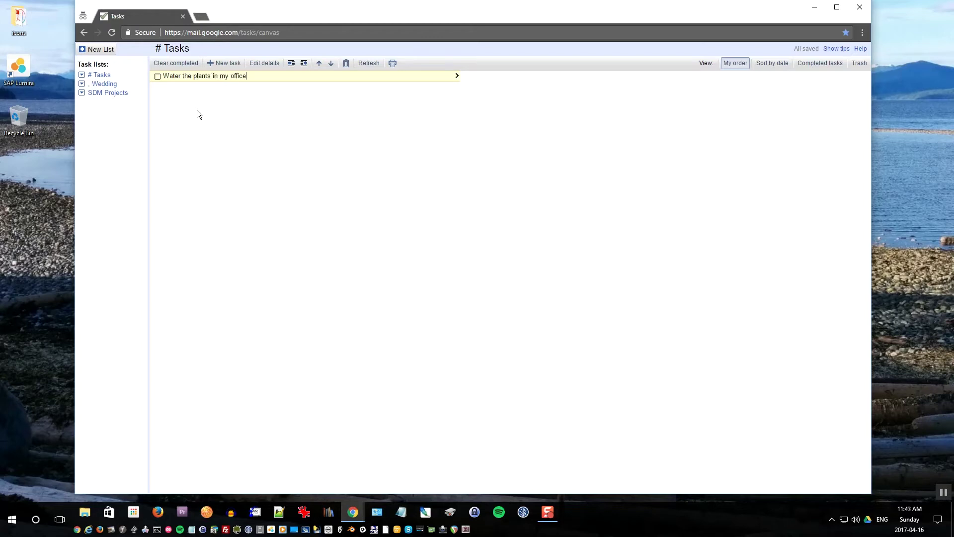
pyautogui.press('Return')
pyautogui.press('BackSpace')
pyautogui.click(456, 78)
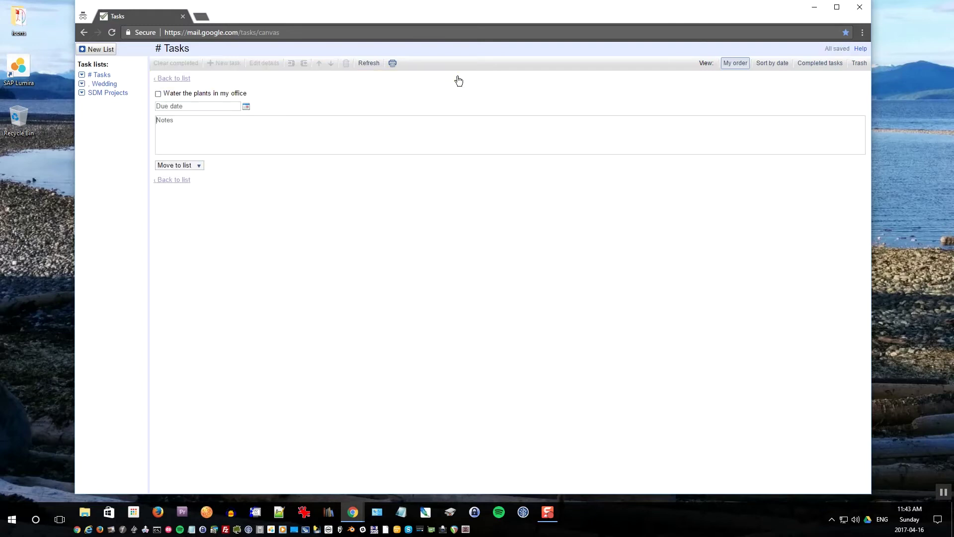
pyautogui.click(246, 107)
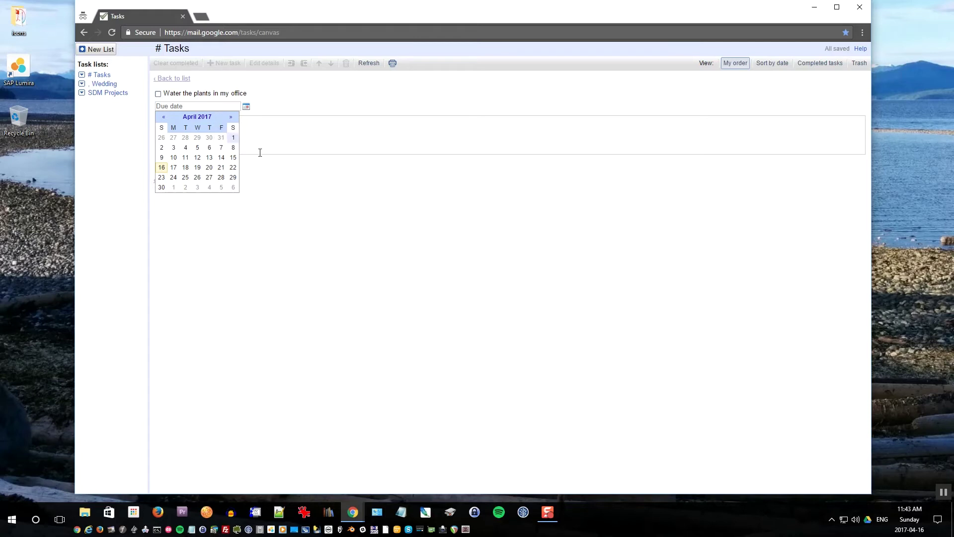
pyautogui.click(331, 195)
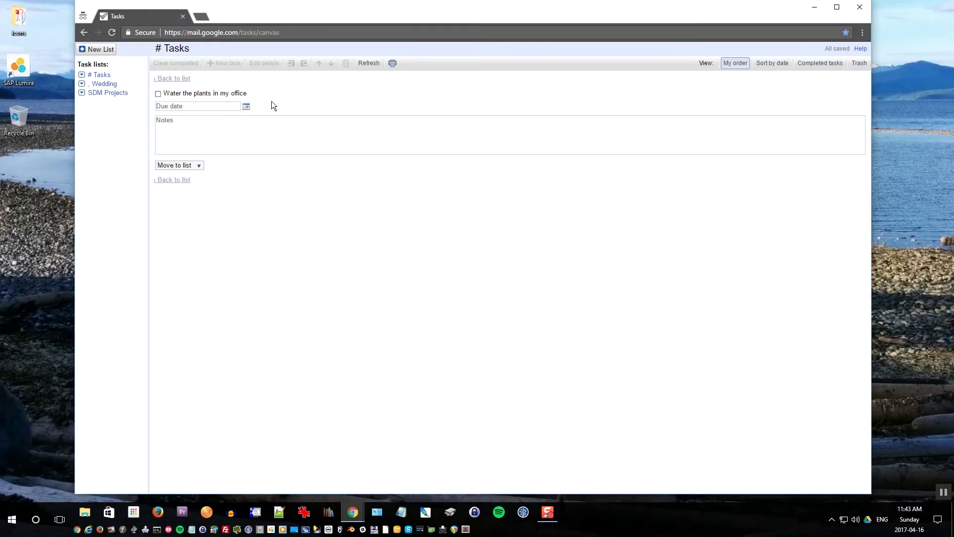
pyautogui.click(246, 108)
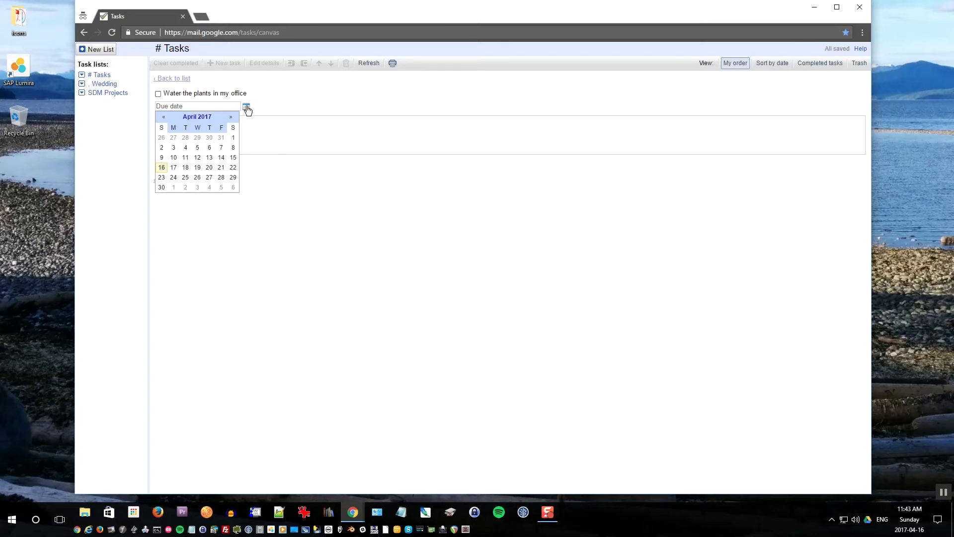
pyautogui.click(197, 167)
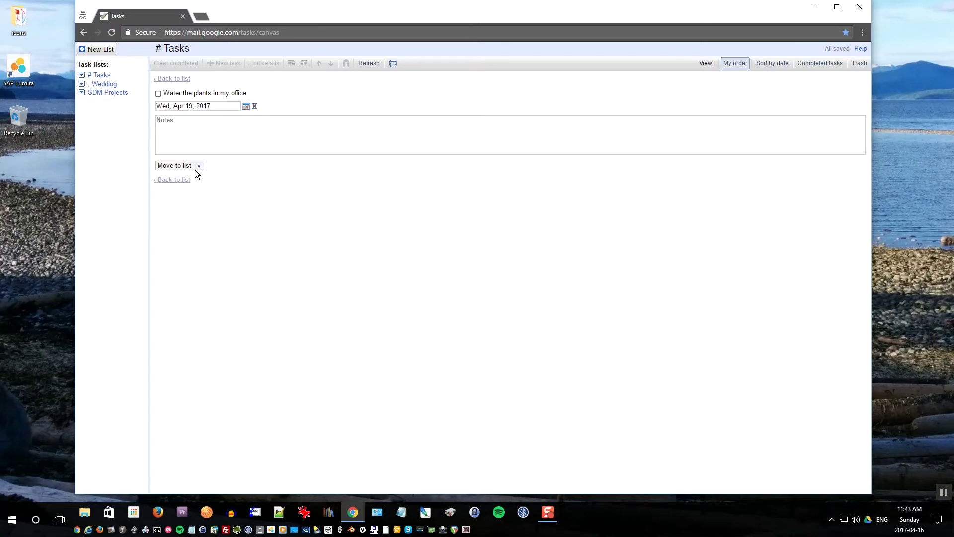
pyautogui.click(185, 180)
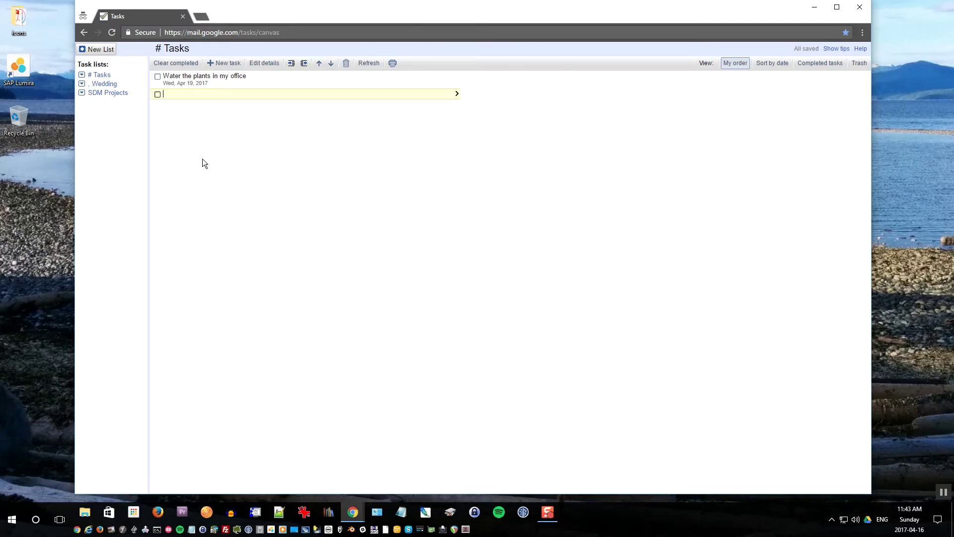
# Add 'Upload video showing how to use Google Tasks' due Sun, Apr 16, 2017
pyautogui.write('Upload video showing how to use Google Tasks')
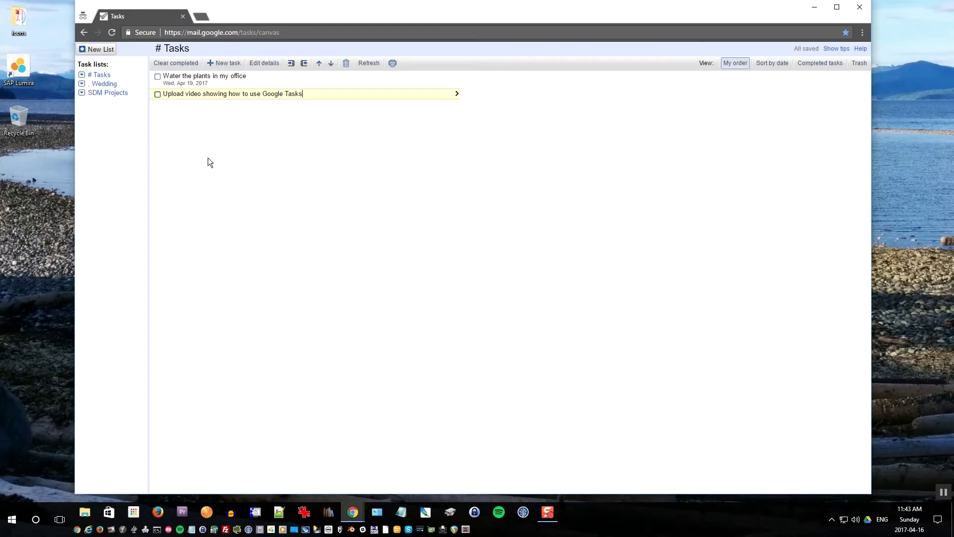
pyautogui.hotkey('shift', 'Return')
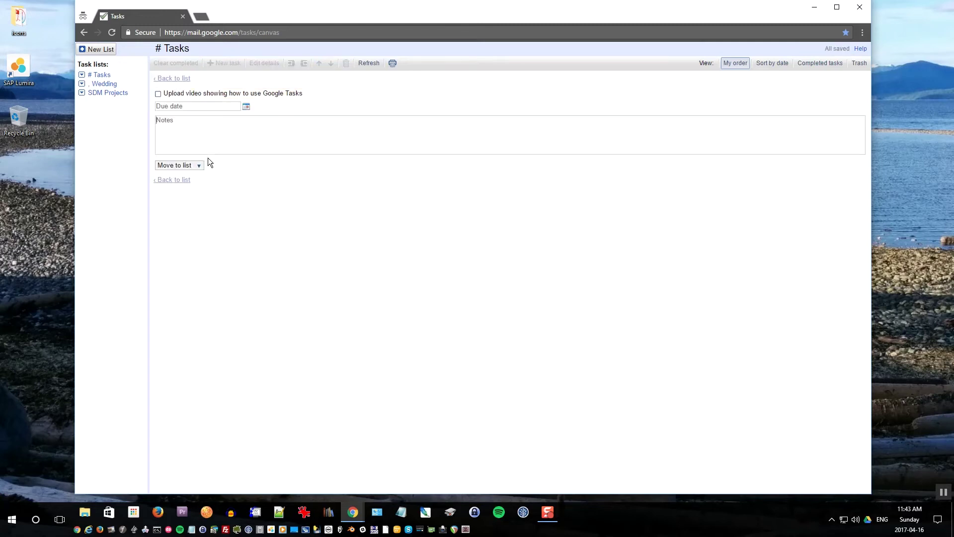
pyautogui.click(246, 107)
pyautogui.click(163, 169)
pyautogui.click(181, 77)
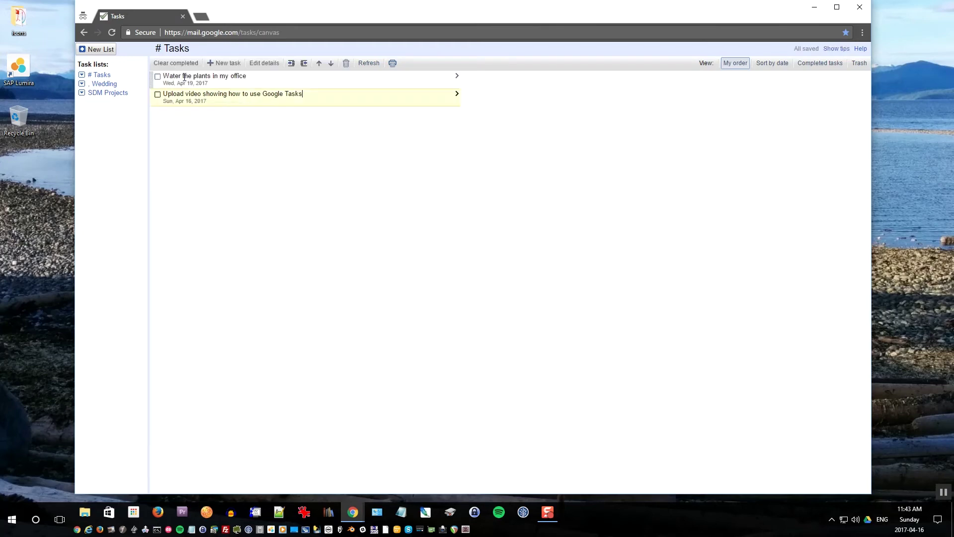
pyautogui.click(218, 64)
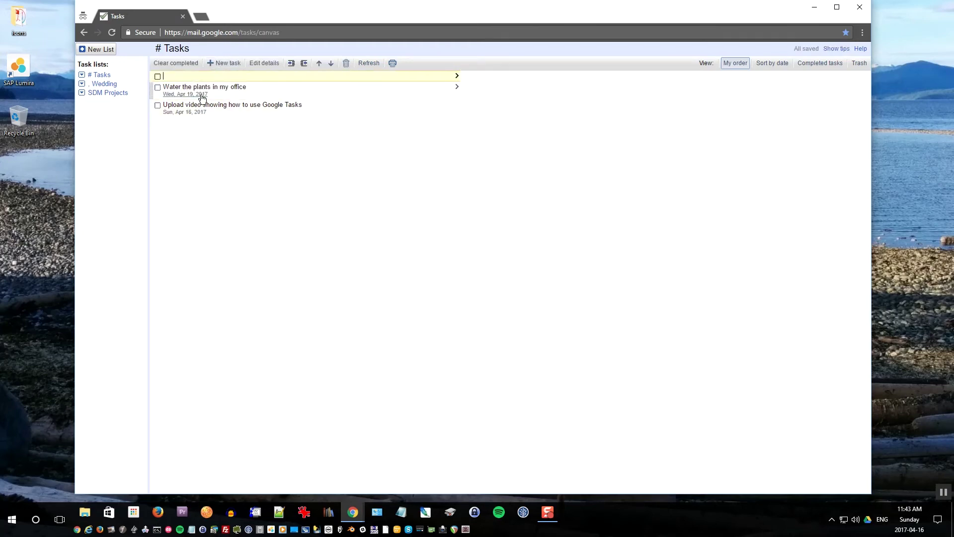
# Add 'Clean the house including vacuuming' due Mon, Apr 17, 2017, and sort tasks by date
pyautogui.write('Clean the house including vacuuming')
pyautogui.click(457, 76)
pyautogui.click(246, 106)
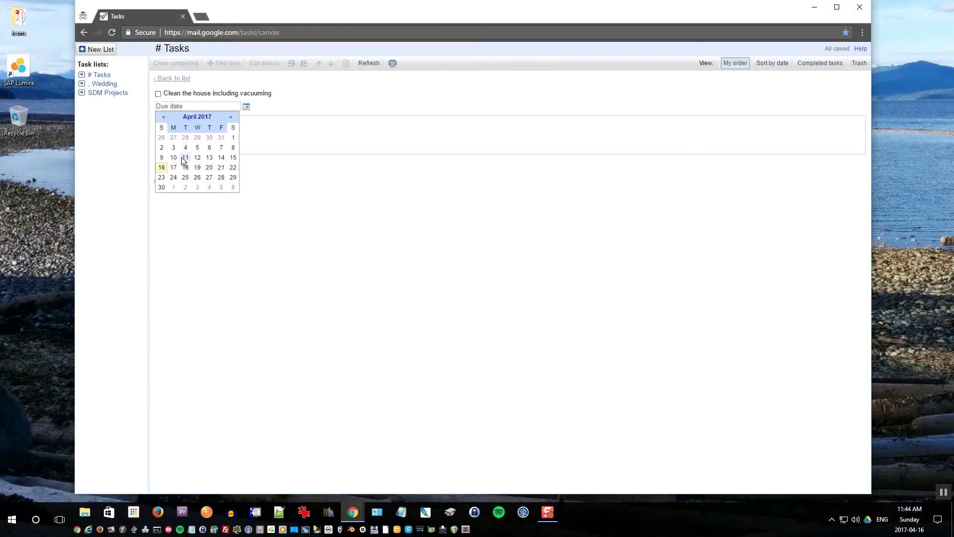
pyautogui.click(177, 166)
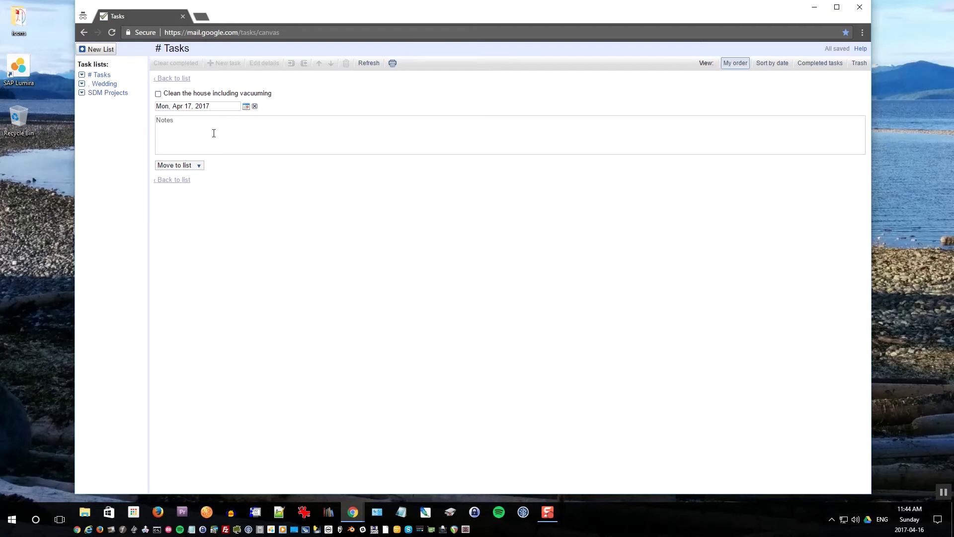
pyautogui.click(174, 79)
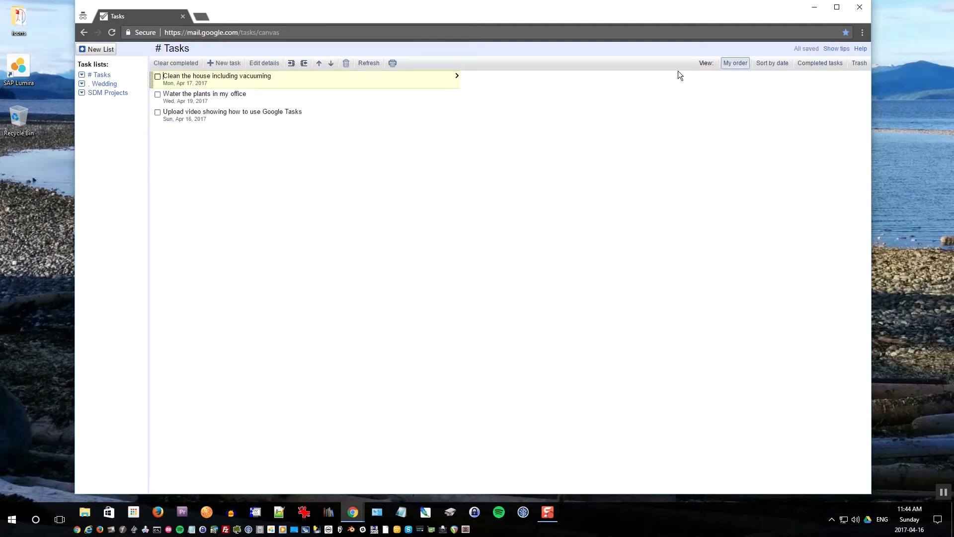
pyautogui.click(773, 64)
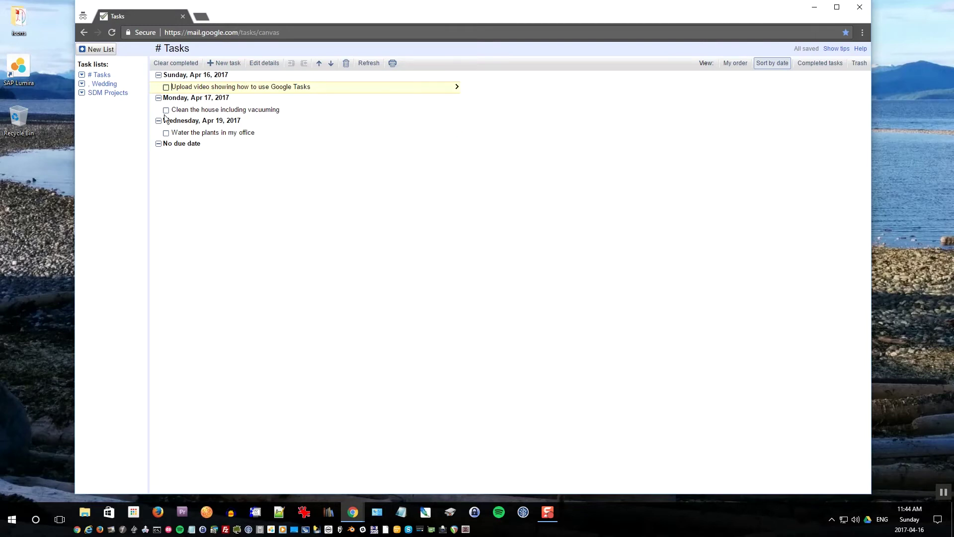
# Switch to the ', Wedding' list
pyautogui.click(104, 84)
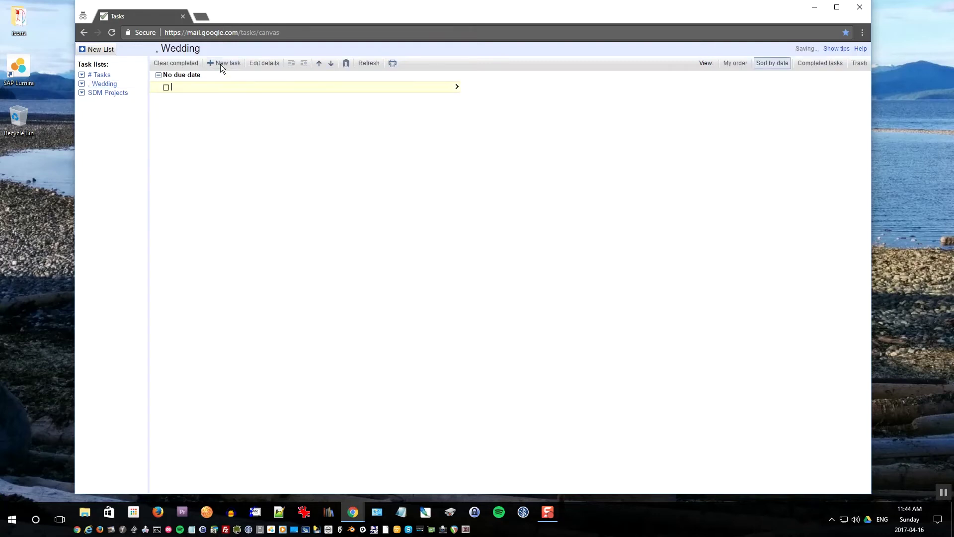
# Switch to My order and add 'Order the food' and 'Book the marriage commissioner'
pyautogui.click(737, 63)
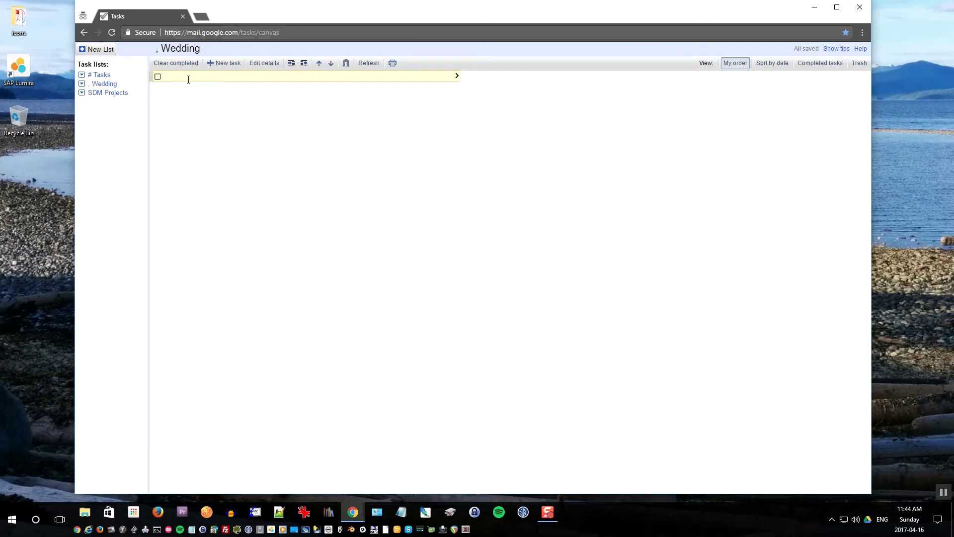
pyautogui.write('Orde the')
pyautogui.press('BackSpace')
pyautogui.press('BackSpace')
pyautogui.press('BackSpace')
pyautogui.press('BackSpace')
pyautogui.write('r the food')
pyautogui.press('Return')
pyautogui.write('Book the o')
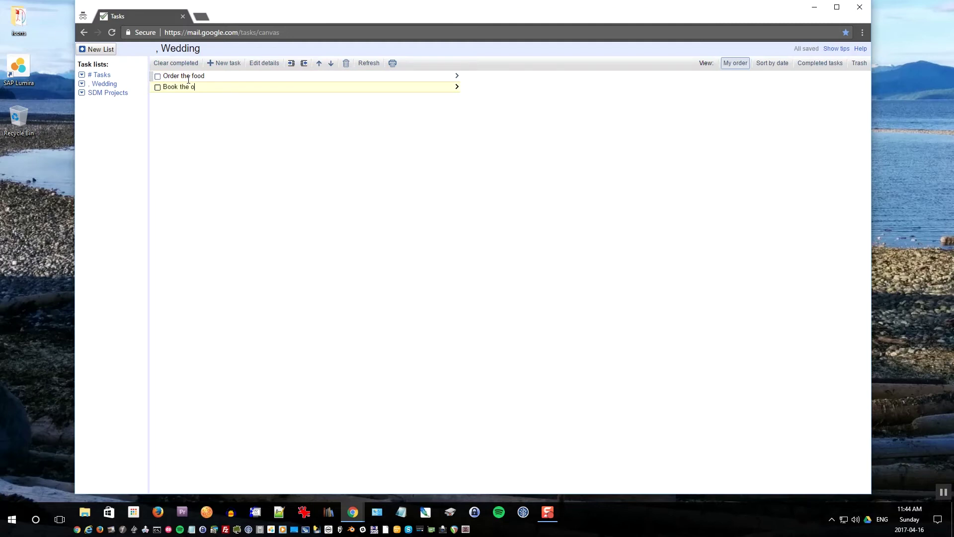
pyautogui.write('marriage commissioner')
pyautogui.press('Return')
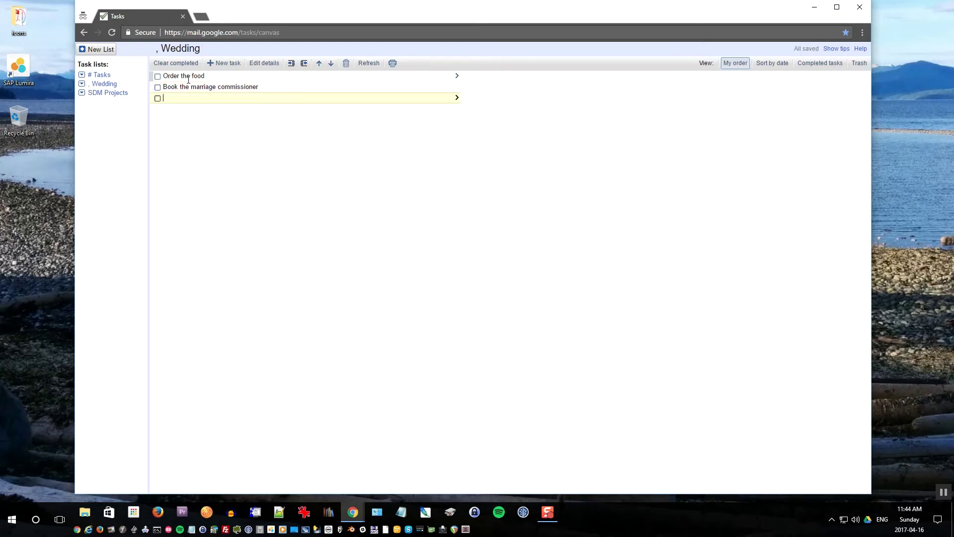
# Add 'Invite the guests' and 'Set up the room' to the Wedding list
pyautogui.write('Invite the guests')
pyautogui.press('Return')
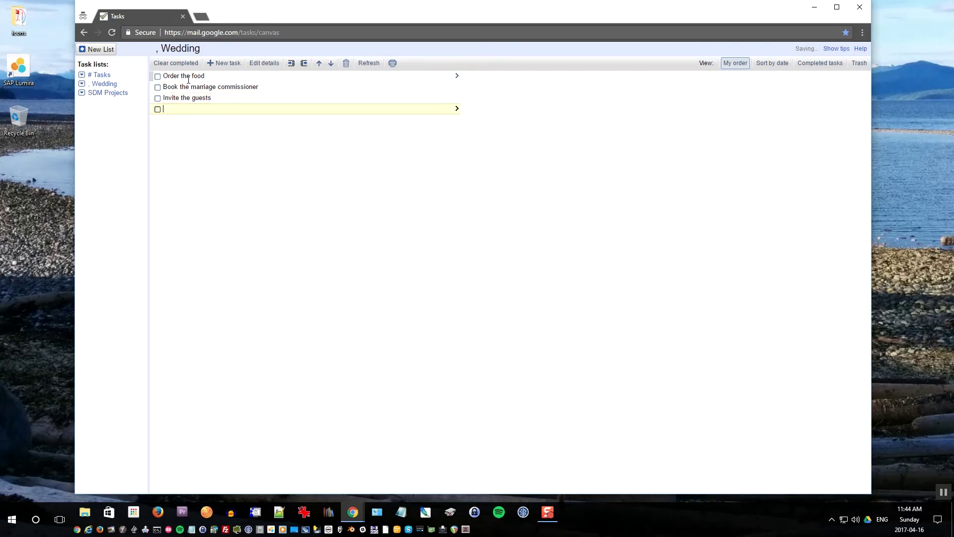
pyautogui.write('Set up the room')
# Drag to reorder the Wedding tasks and mark 'Set up the room' completed
pyautogui.moveTo(153, 109)
pyautogui.mouseDown()
pyautogui.moveTo(155, 77)
pyautogui.moveTo(154, 106)
pyautogui.moveTo(153, 78)
pyautogui.moveTo(156, 99)
pyautogui.mouseUp()
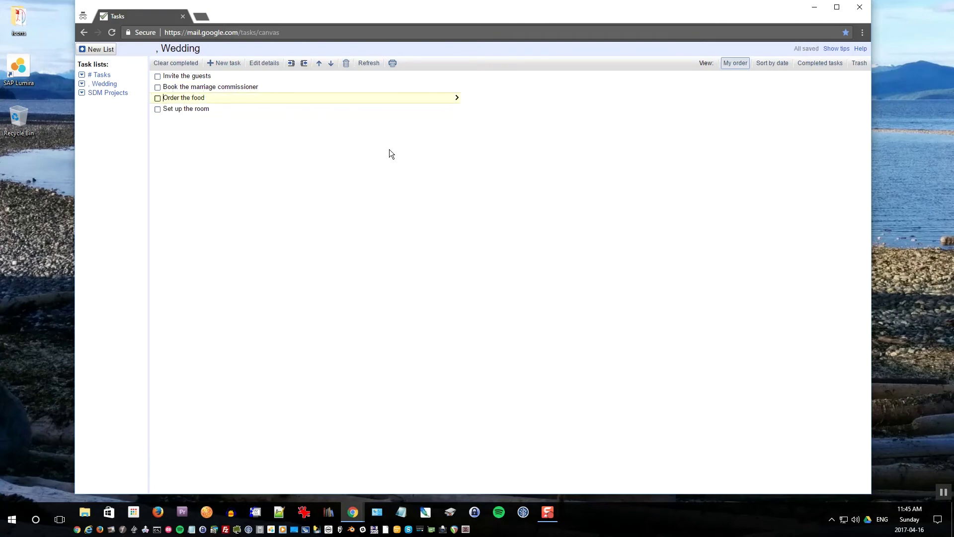
pyautogui.click(158, 113)
pyautogui.hotkey('ctrl', 'a')
pyautogui.press('BackSpace')
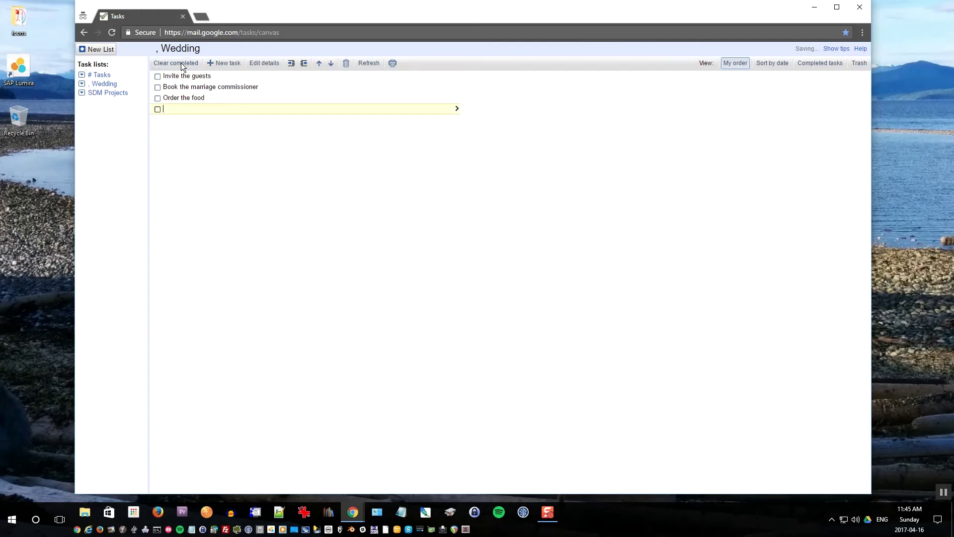
pyautogui.click(825, 66)
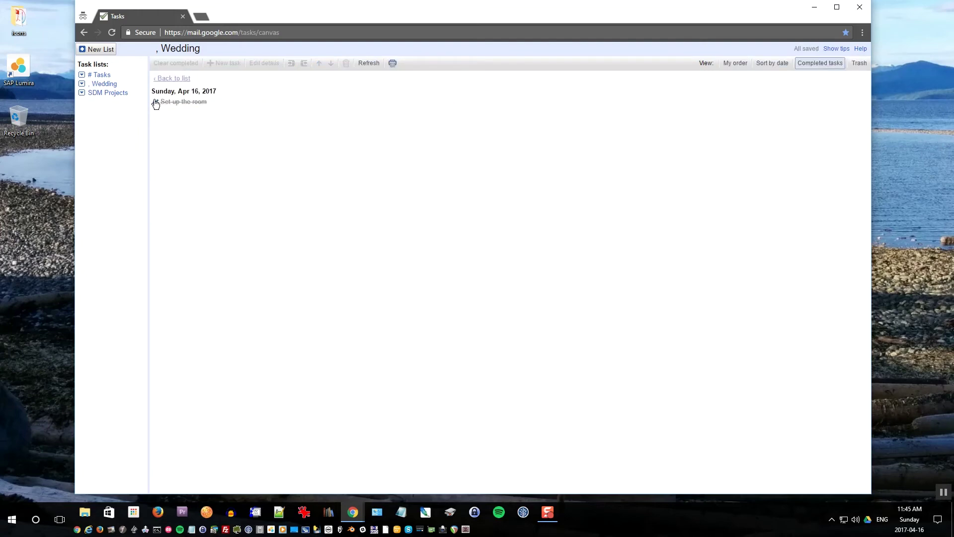
pyautogui.click(155, 103)
pyautogui.click(172, 79)
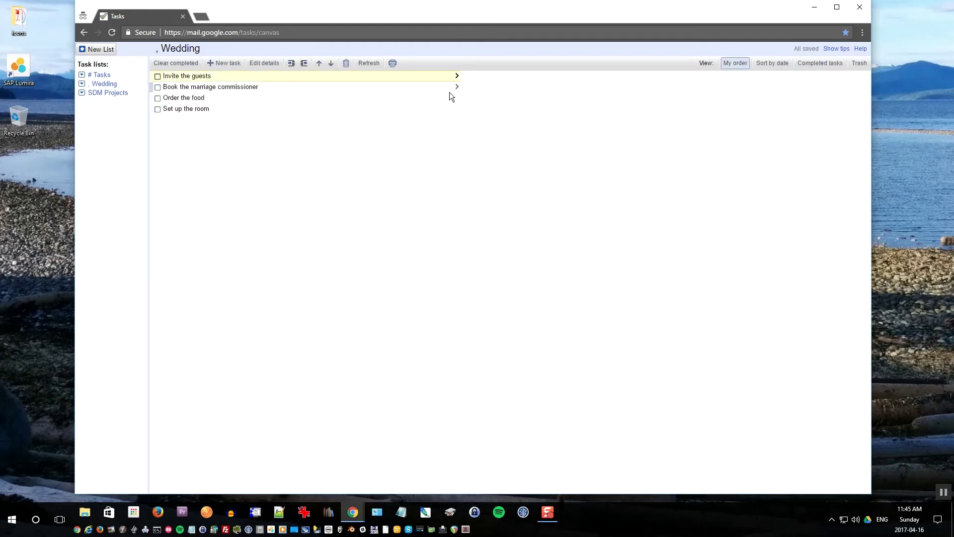
# Move 'Book the marriage commissioner' from the Wedding list to # Tasks and view # Tasks
pyautogui.click(457, 88)
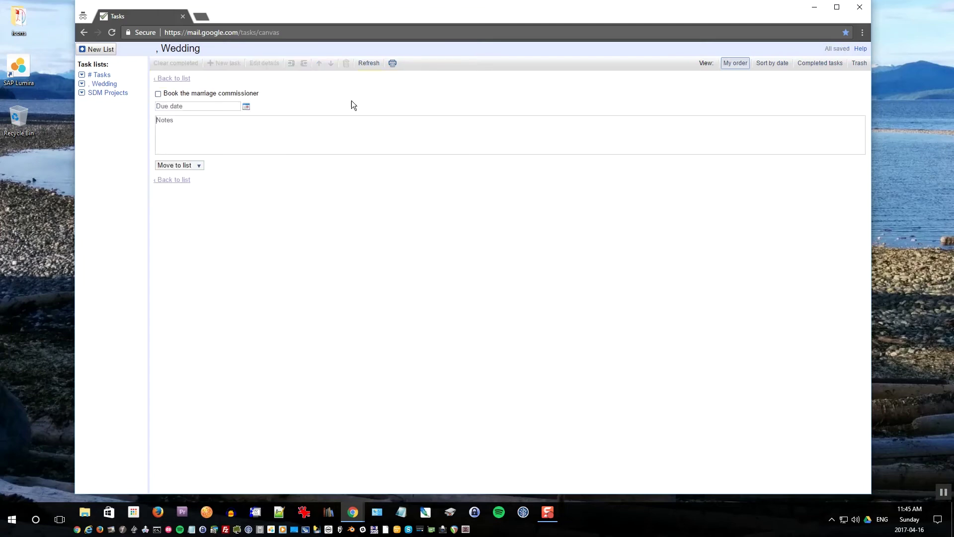
pyautogui.click(188, 166)
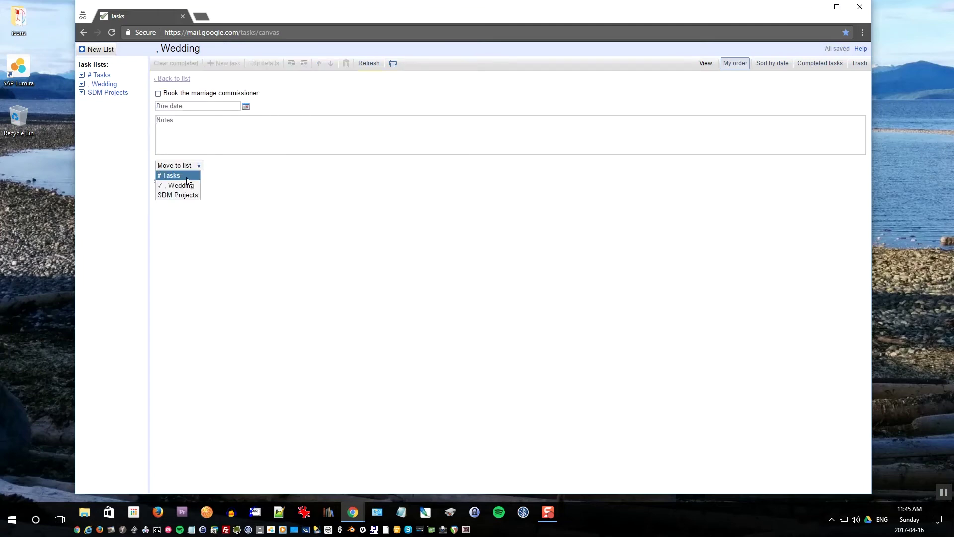
pyautogui.click(186, 176)
pyautogui.click(179, 78)
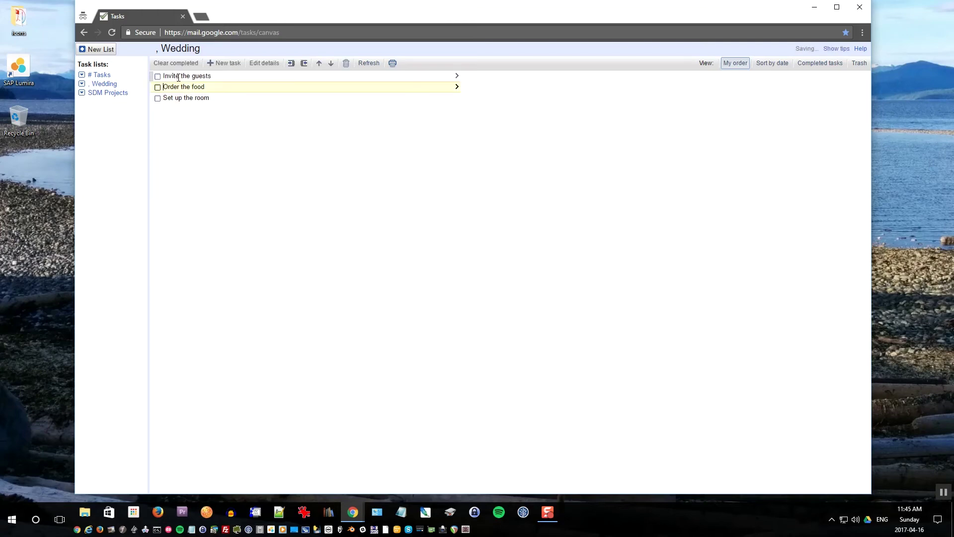
pyautogui.click(102, 75)
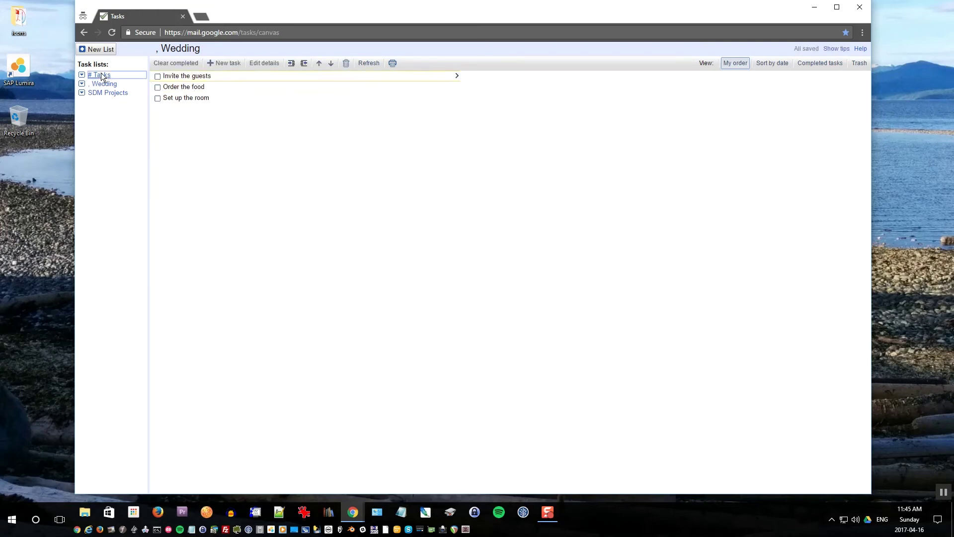
# Group # Tasks by due date and set Book the marriage commissioner due April 20, 2017
pyautogui.click(769, 62)
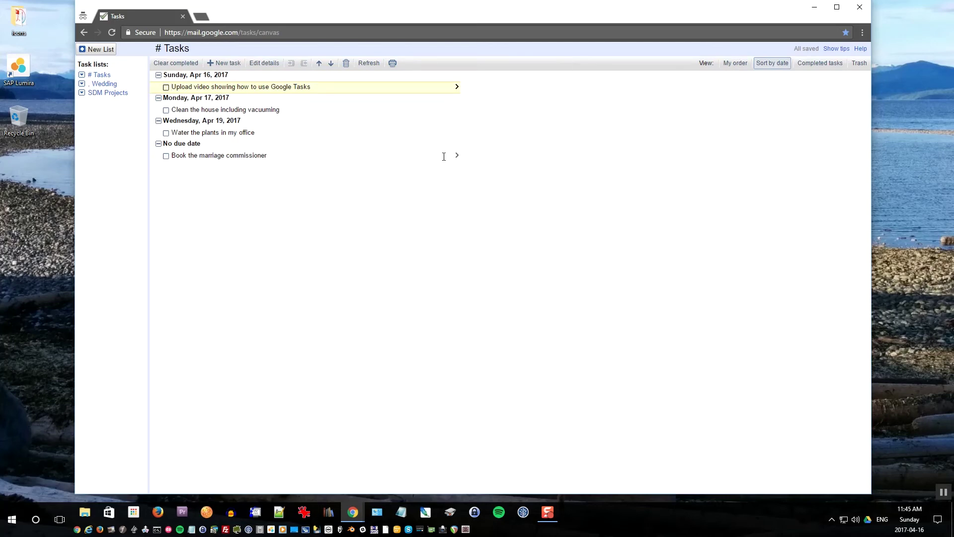
pyautogui.click(455, 156)
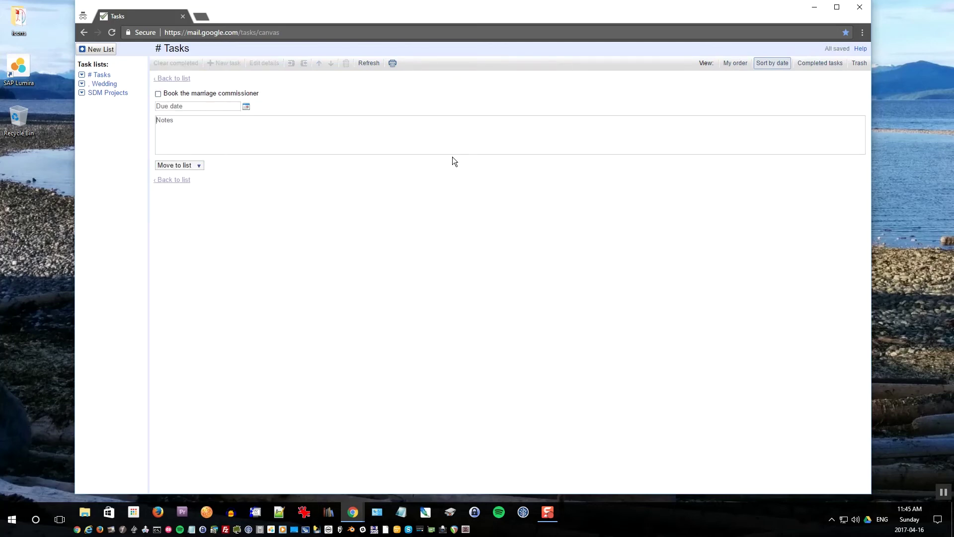
pyautogui.click(247, 107)
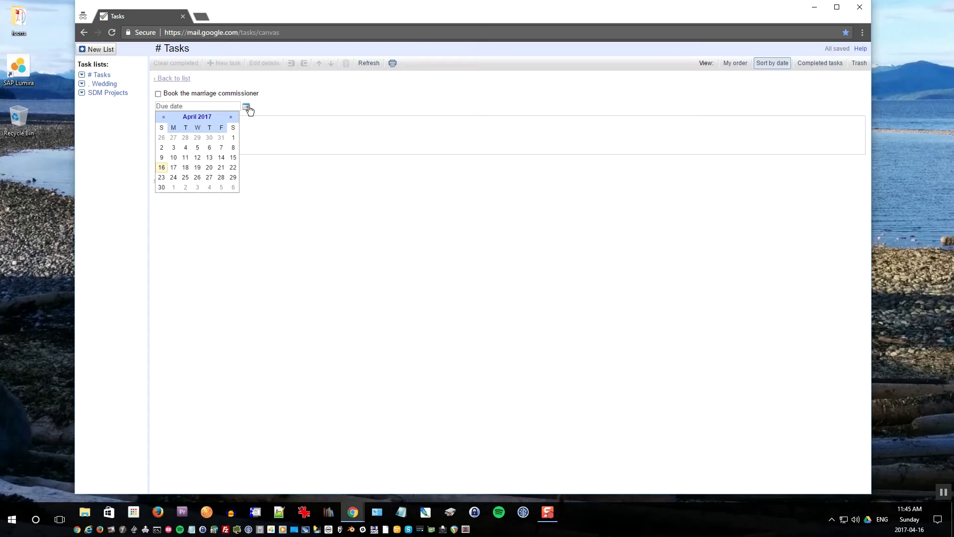
pyautogui.click(209, 168)
pyautogui.click(174, 79)
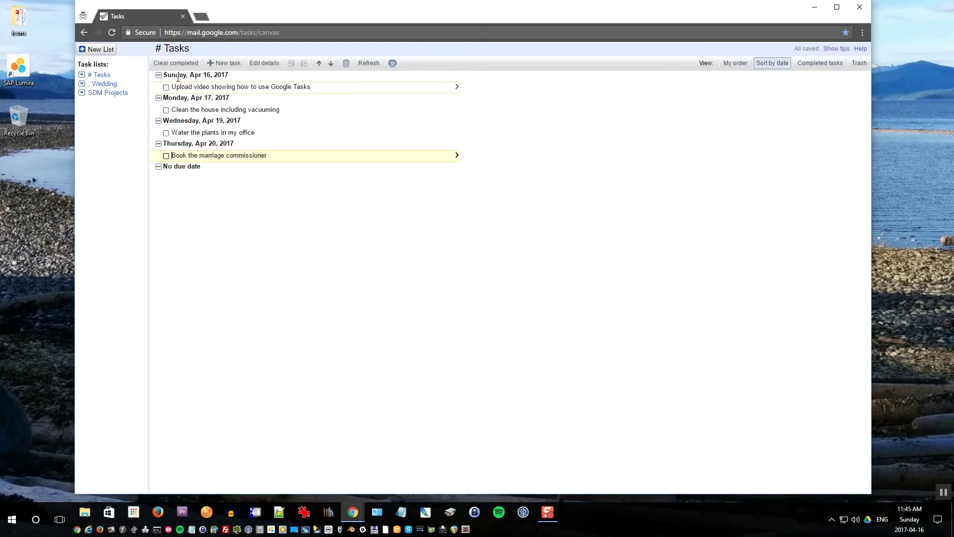
pyautogui.click(248, 87)
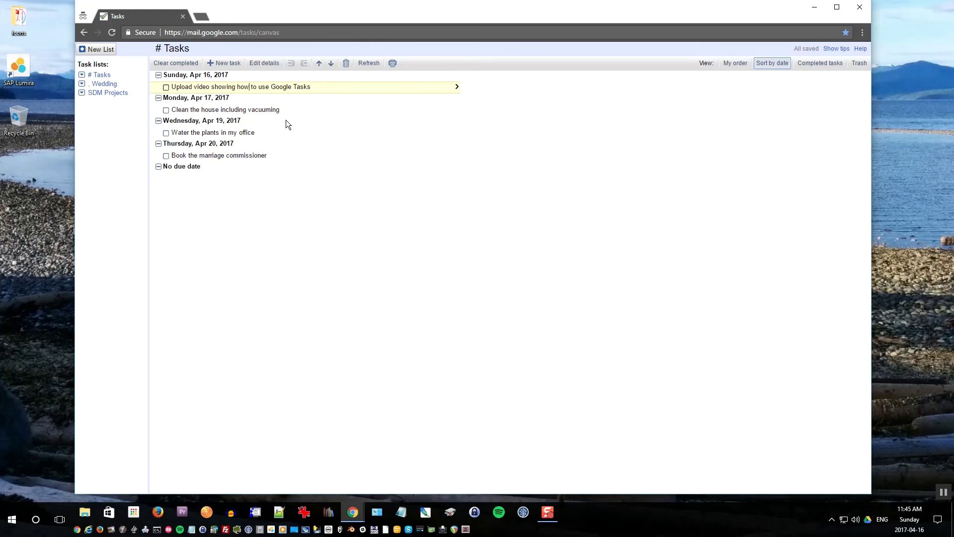
# Shift the Upload video task with Ctrl+Up/Down until it sits under Monday, Apr 17
pyautogui.hotkey('ctrl', 'Down')
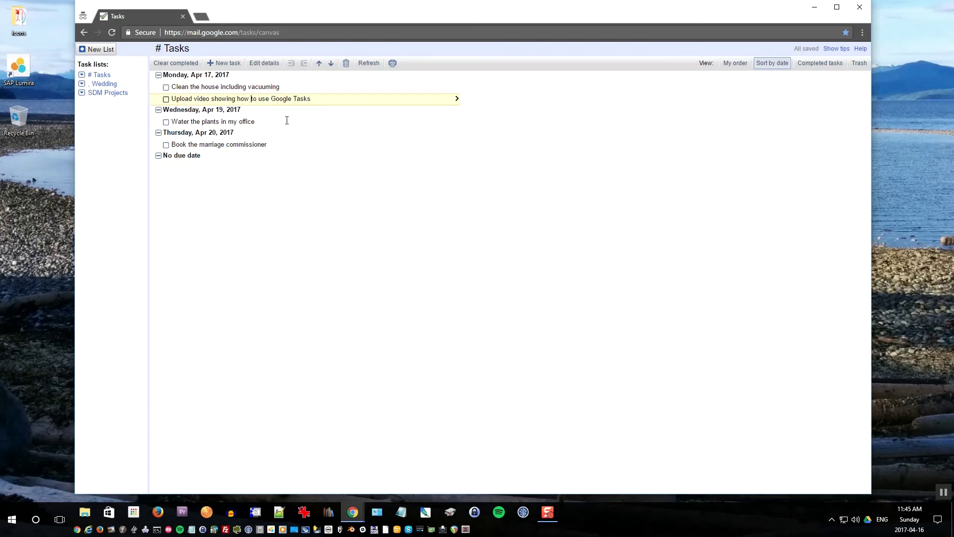
pyautogui.hotkey('ctrl', 'Down')
pyautogui.hotkey('ctrl', 'Down')
pyautogui.hotkey('ctrl', 'Down')
pyautogui.hotkey('ctrl', 'Down')
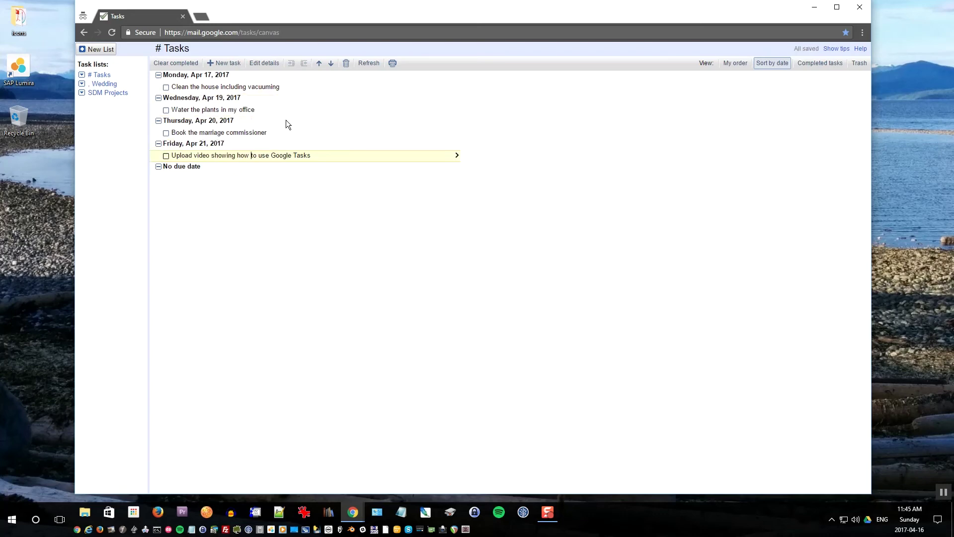
pyautogui.hotkey('ctrl', 'Up')
pyautogui.hotkey('ctrl', 'Up')
pyautogui.hotkey('ctrl', 'Up')
pyautogui.hotkey('ctrl', 'Up')
pyautogui.hotkey('ctrl', 'Down')
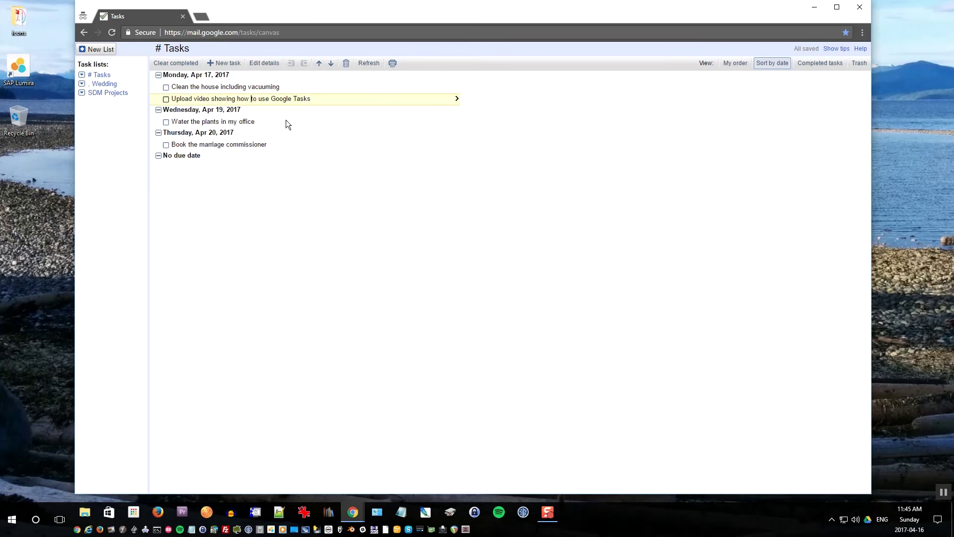
pyautogui.hotkey('ctrl', 'Up')
pyautogui.hotkey('ctrl', 'Down')
# Give Clean the house the note 'Remember to vaccuum the ceiling fan in the bathroom'
pyautogui.click(458, 88)
pyautogui.click(260, 128)
pyautogui.write('Remember to vac')
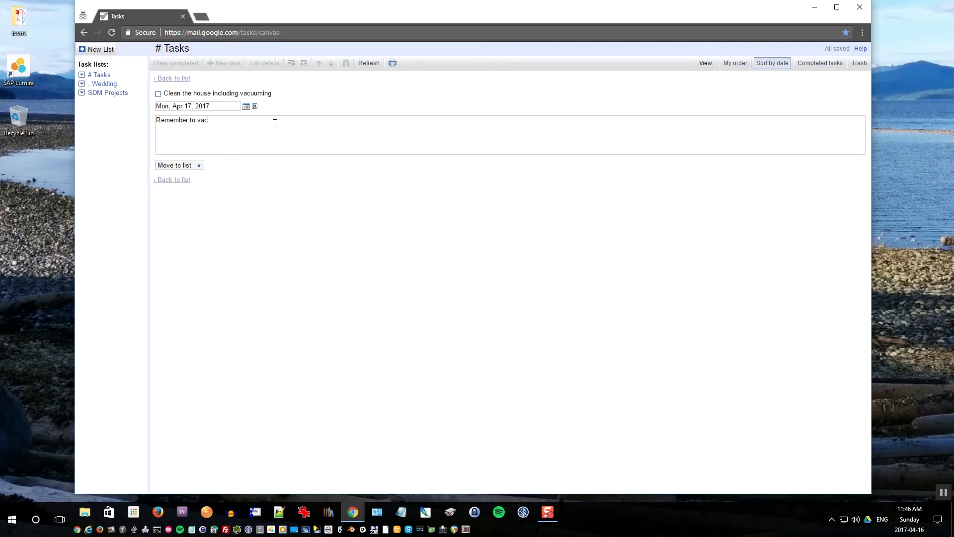
pyautogui.write('cuum the ceiling fan in the bathroom')
pyautogui.click(172, 78)
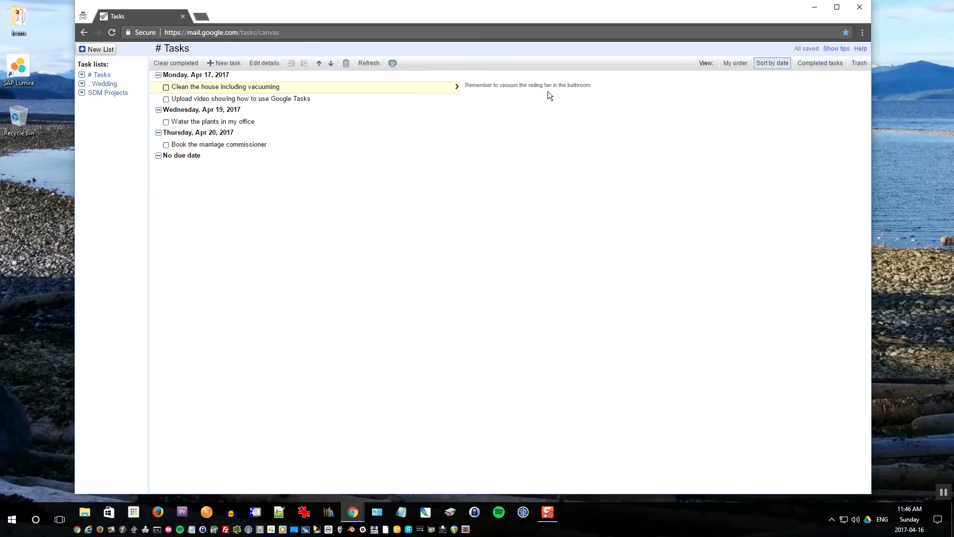
pyautogui.click(488, 89)
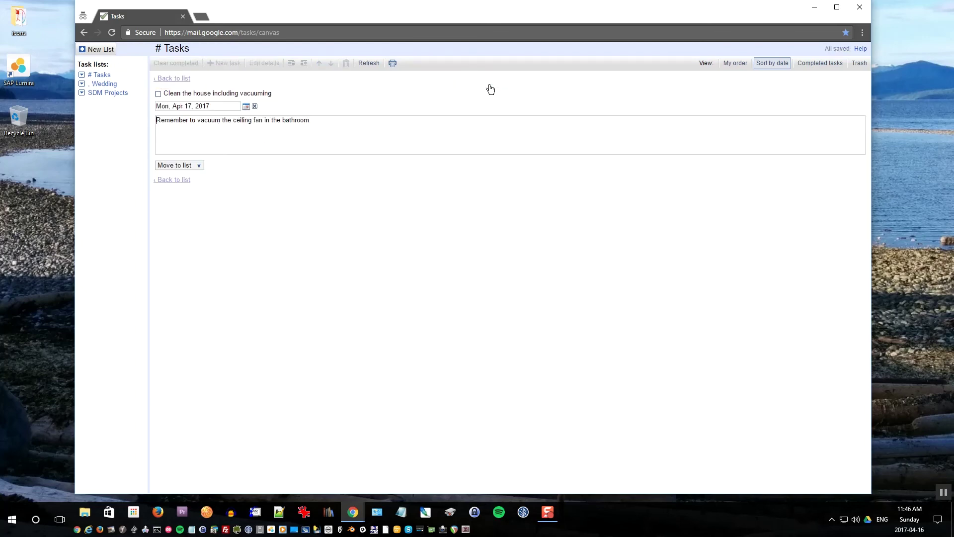
pyautogui.click(202, 16)
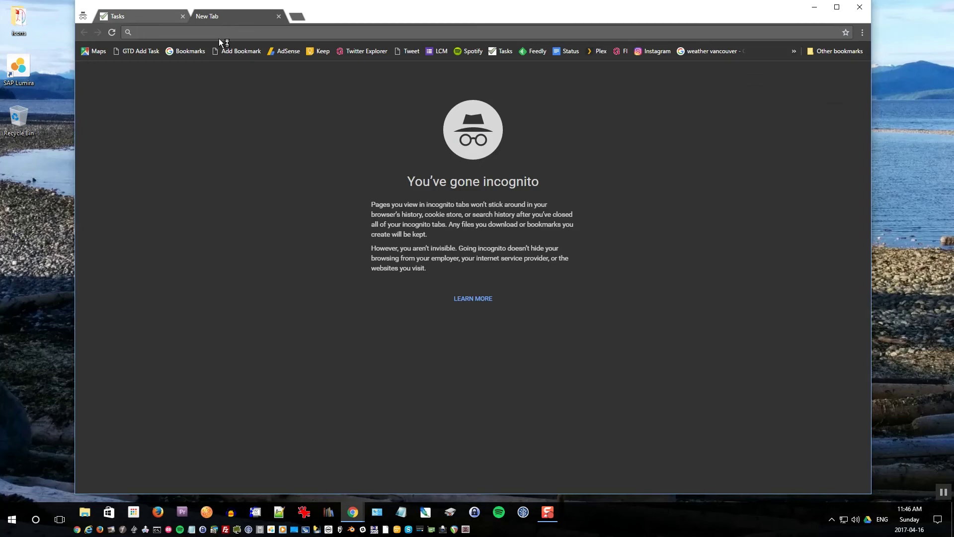
# Load msn.com in the new tab and copy its web address
pyautogui.write('fwd')
pyautogui.press('BackSpace')
pyautogui.press('BackSpace')
pyautogui.press('BackSpace')
pyautogui.write('msn.com')
pyautogui.press('Return')
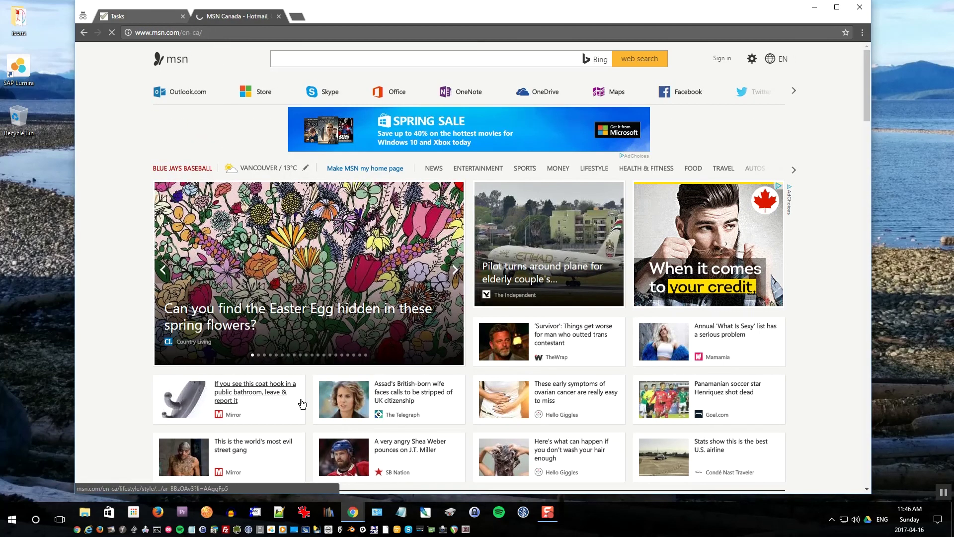
pyautogui.click(208, 33)
pyautogui.hotkey('ctrl', 'c')
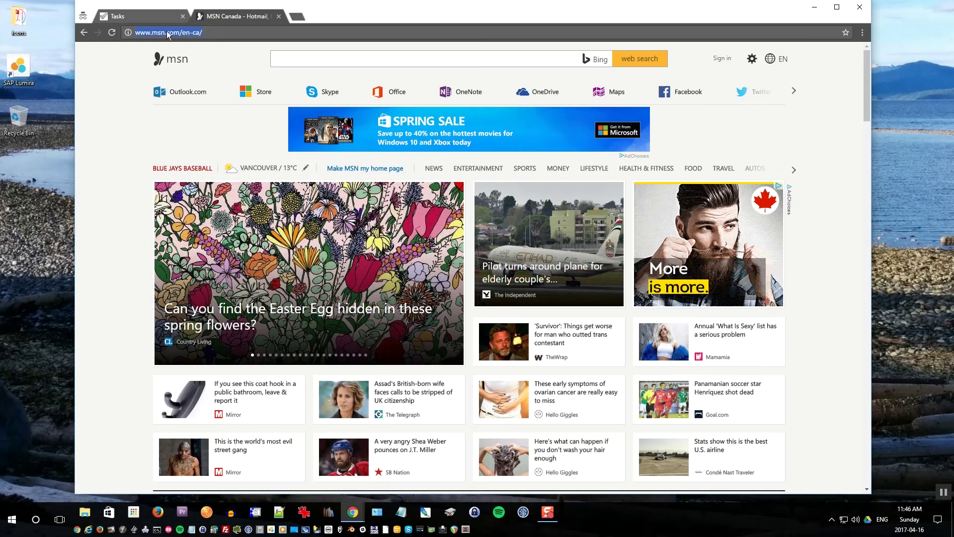
pyautogui.click(130, 16)
# Paste the MSN address on a new line at the end of Clean the house's note
pyautogui.click(344, 135)
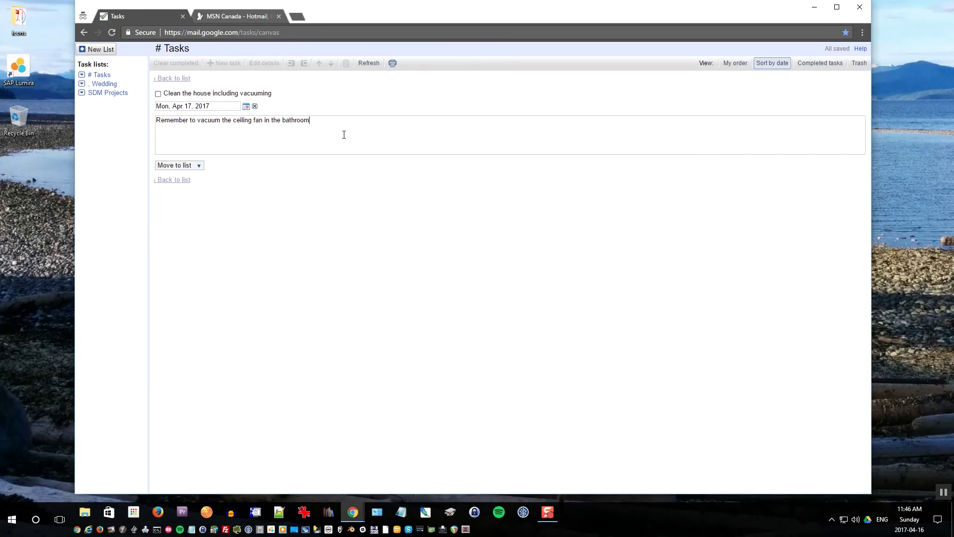
pyautogui.press('Return')
pyautogui.hotkey('ctrl', 'v')
pyautogui.click(179, 78)
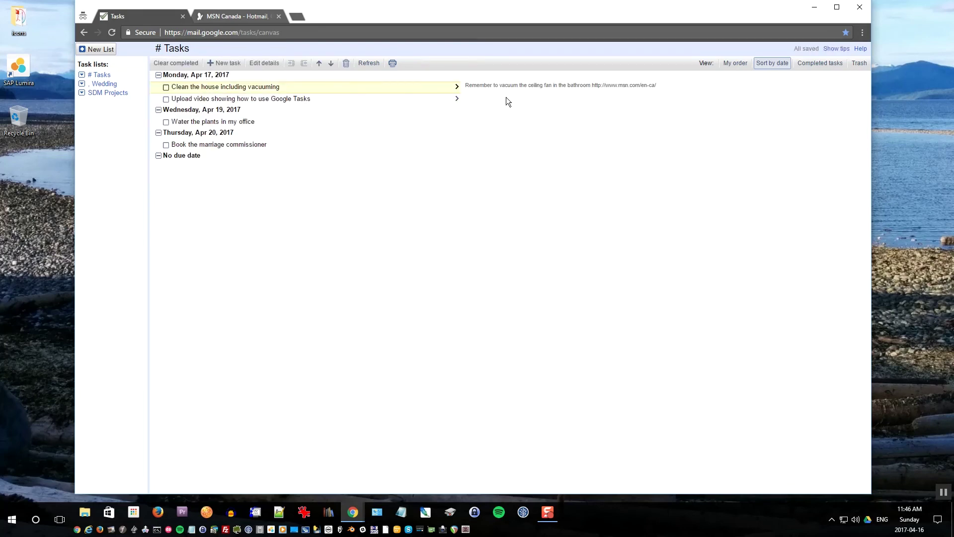
pyautogui.click(456, 88)
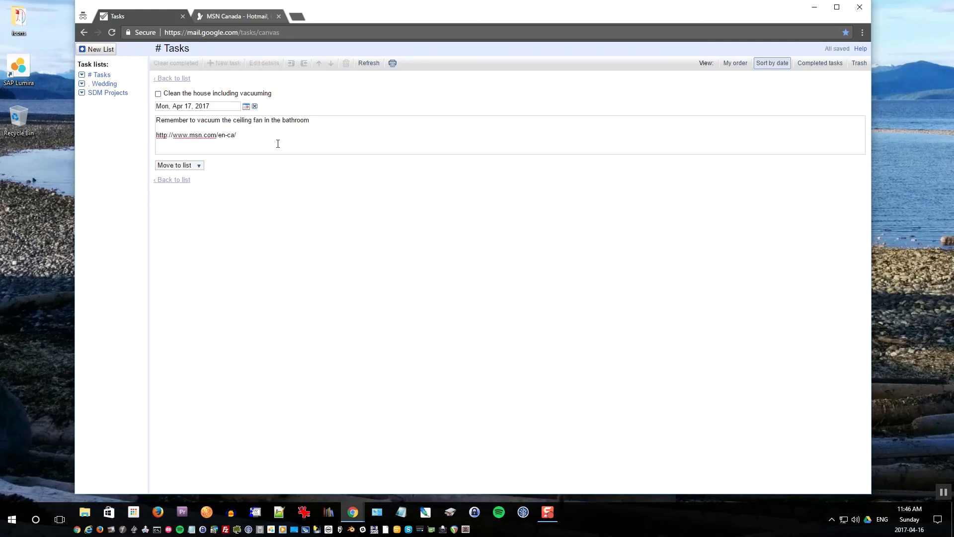
# Open the note's link to confirm it loads the MSN page, then close the MSN tabs
pyautogui.moveTo(238, 135); pyautogui.dragTo(155, 136)
pyautogui.rightClick(187, 133)
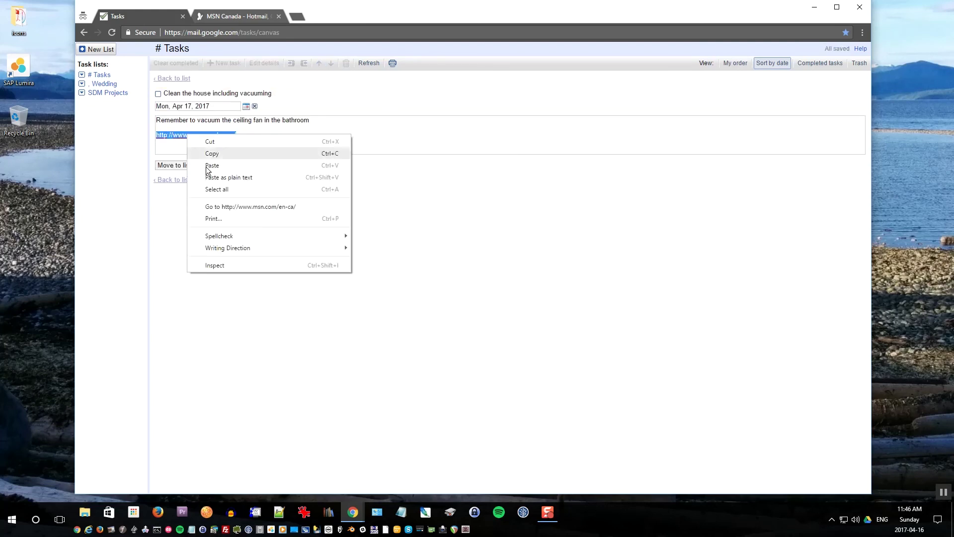
pyautogui.click(251, 208)
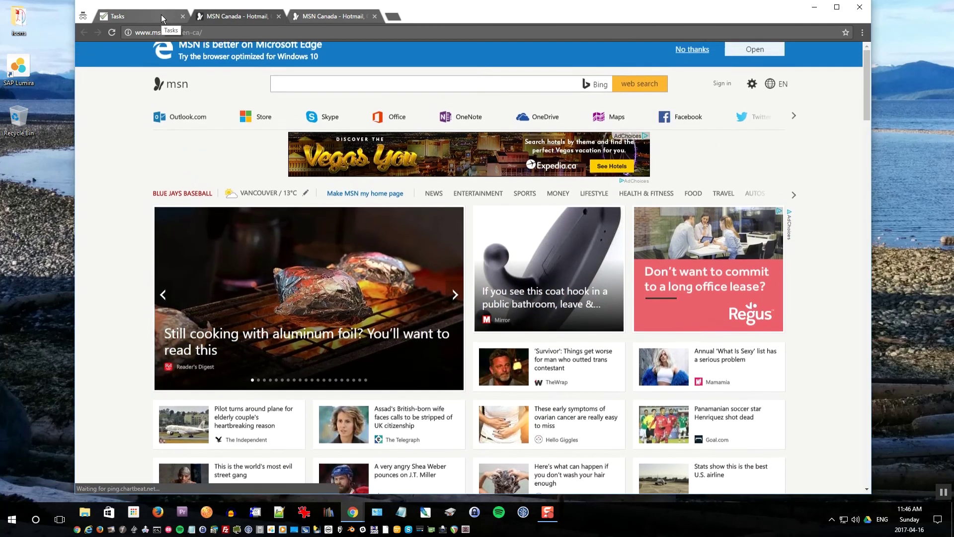
pyautogui.click(161, 14)
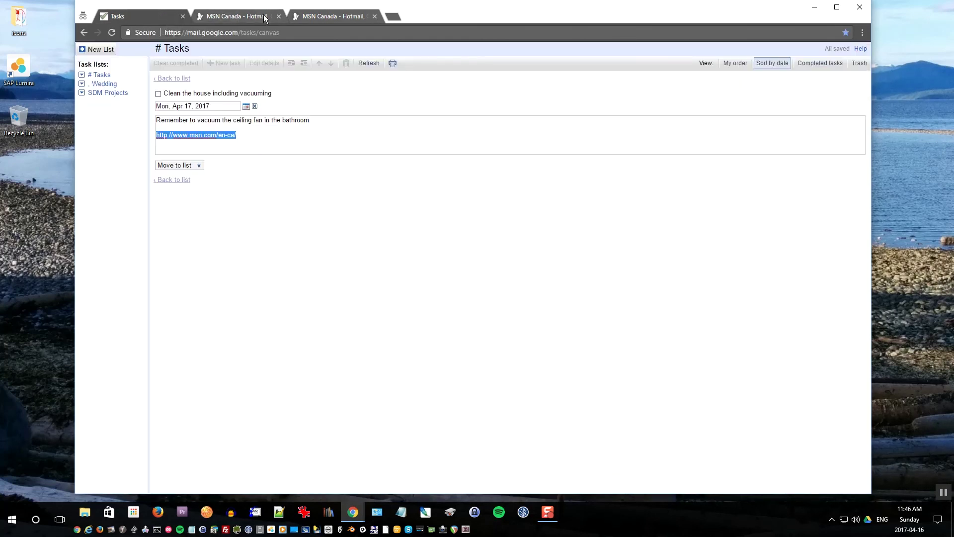
pyautogui.click(279, 15)
pyautogui.click(279, 15)
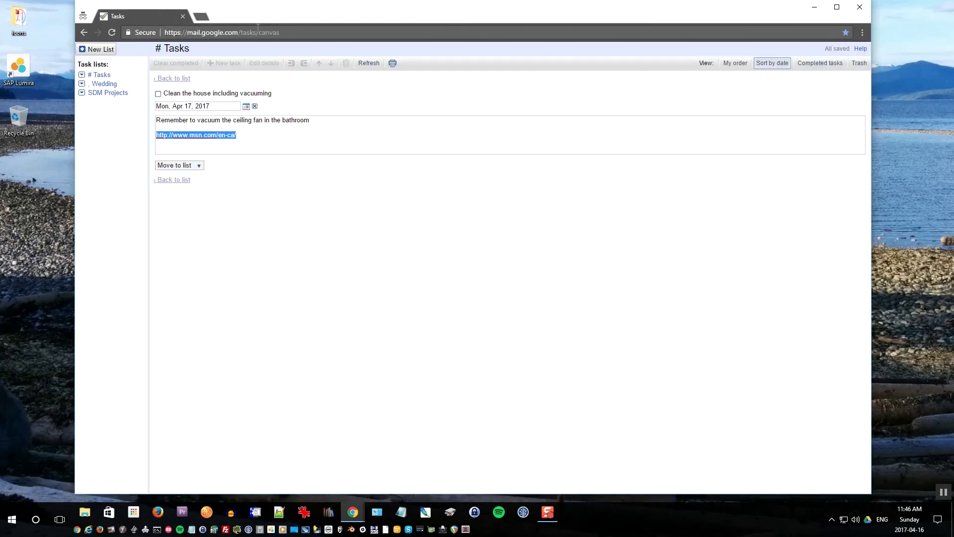
pyautogui.click(182, 79)
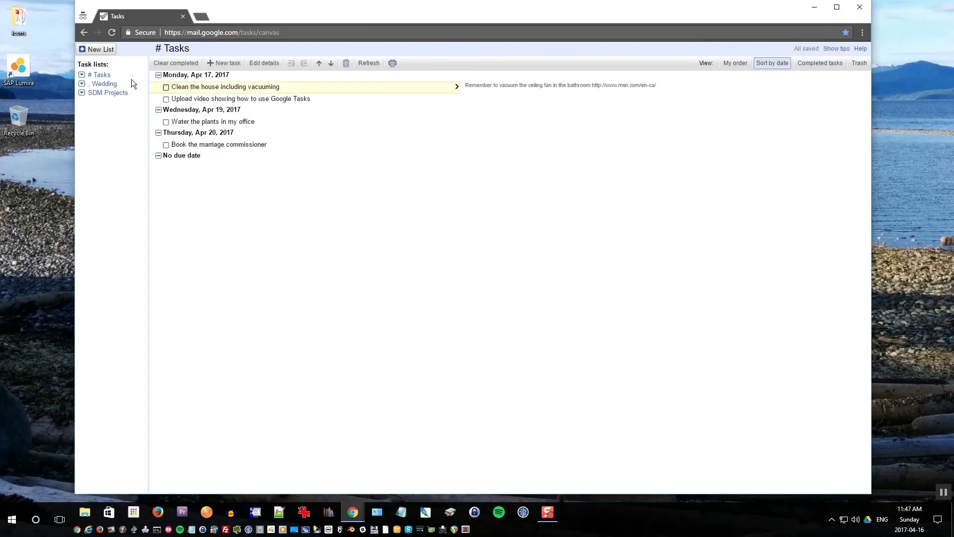